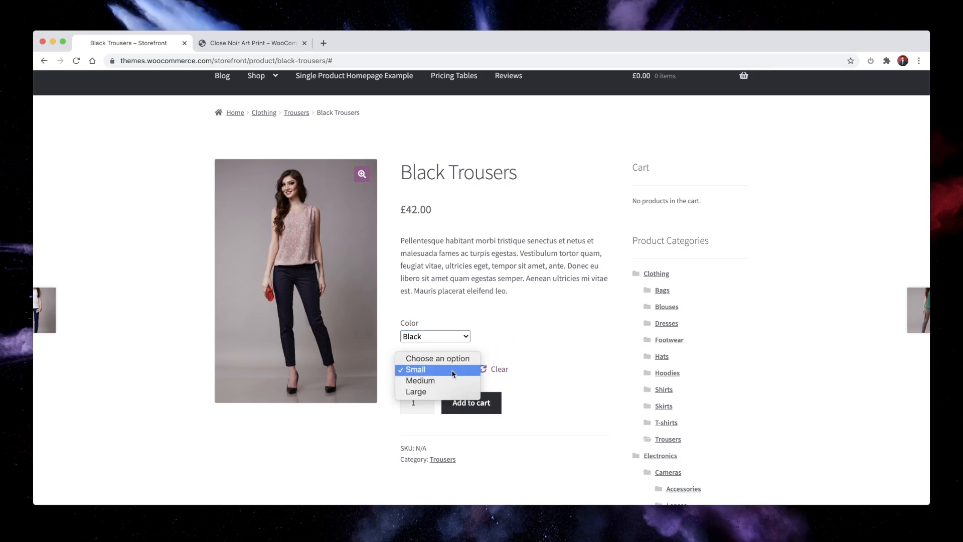
Try the Medium and Large sizes on the Black Trousers product, open its Color choices, and clear all selected options
click(435, 378)
click(440, 370)
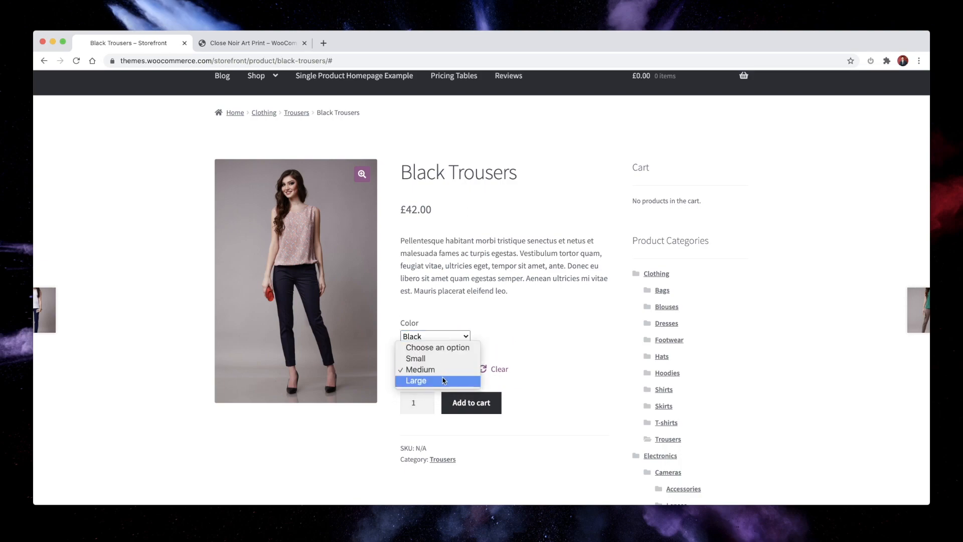
click(443, 381)
click(431, 339)
click(432, 336)
click(435, 370)
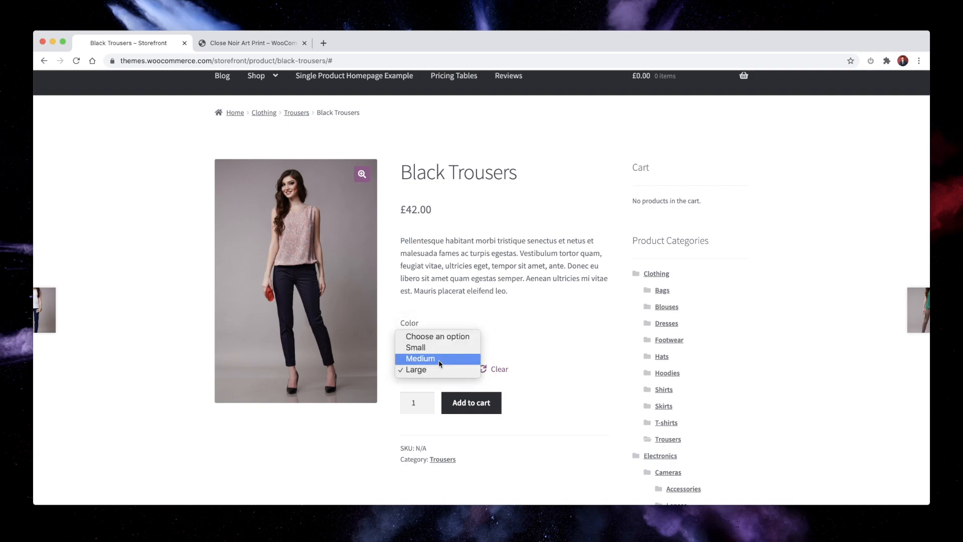
click(440, 361)
click(459, 337)
click(520, 336)
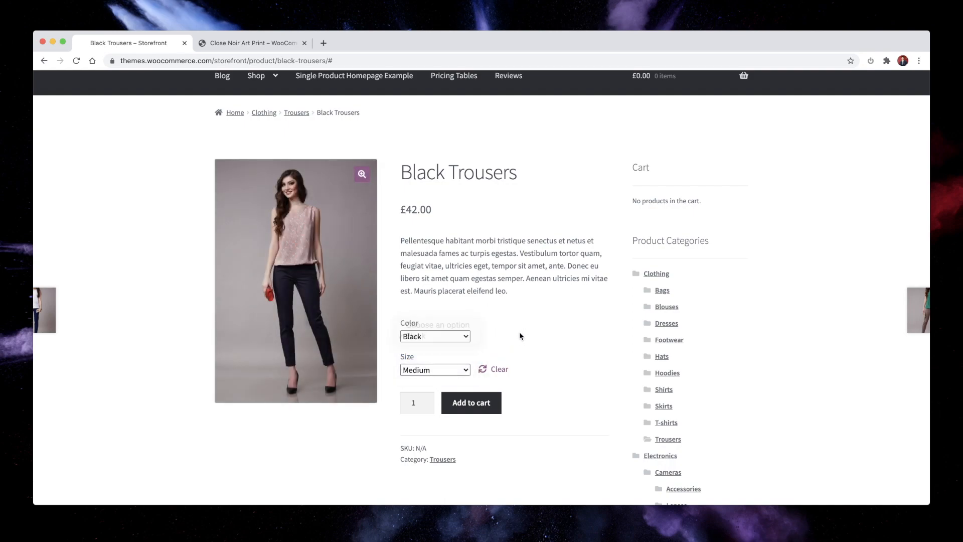
click(499, 369)
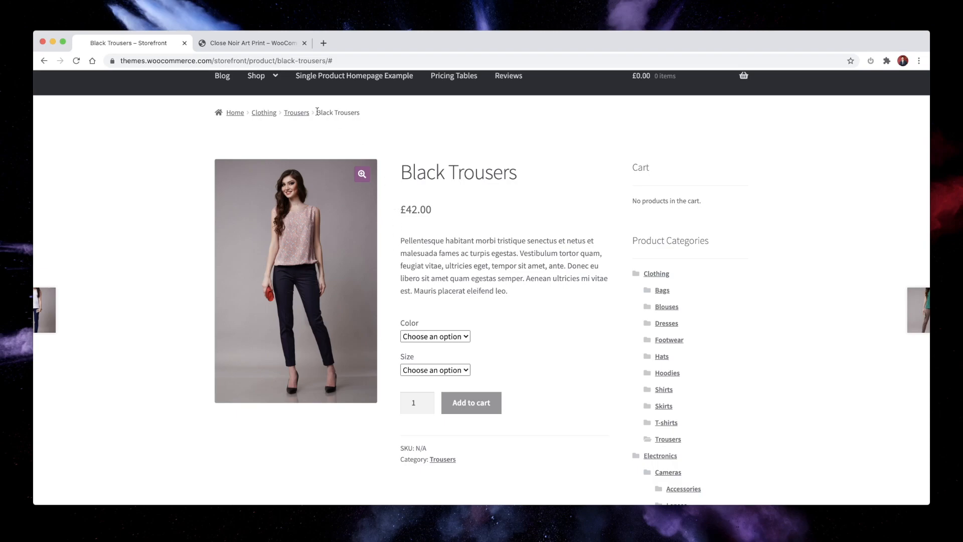
Switch to the Close Noir Art Print product page and bring up its swatch options
click(238, 45)
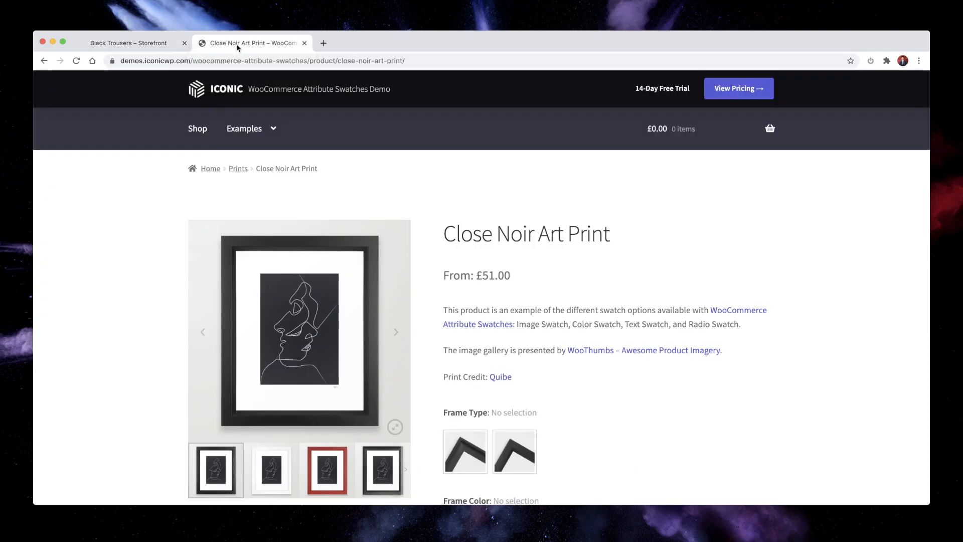
click(151, 47)
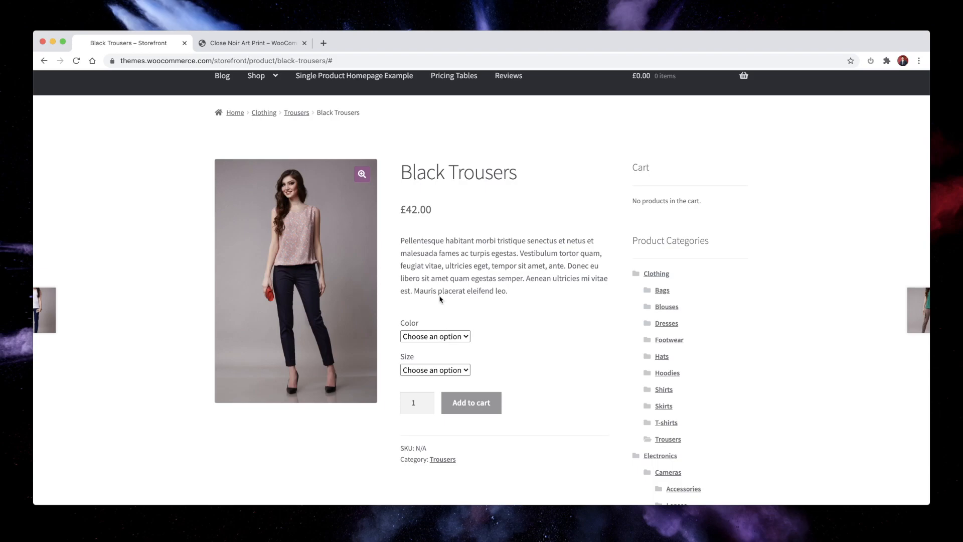
click(235, 46)
scroll(501, 333, down, 5)
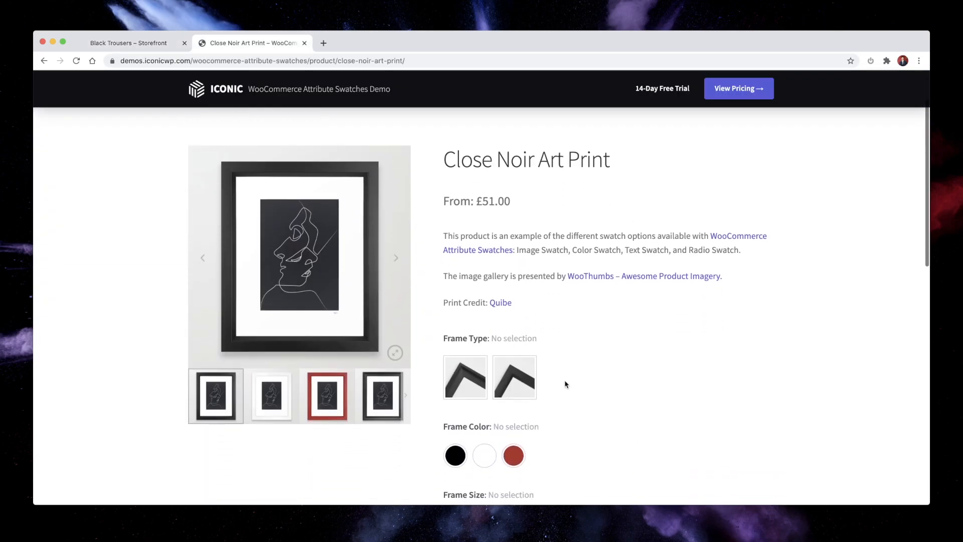
Try different Frame Type and Frame Color swatches on the art print, including the Vector frame and the Black color
click(515, 333)
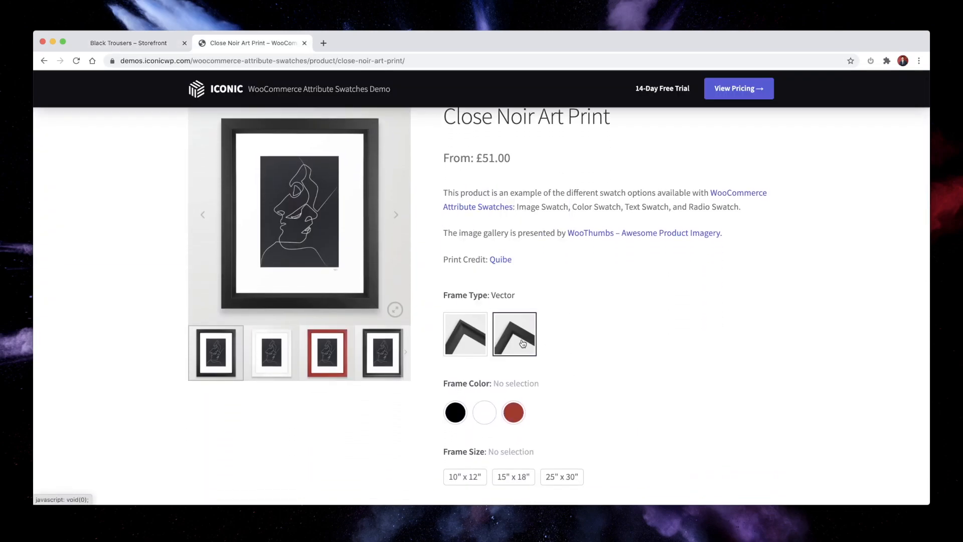
click(455, 412)
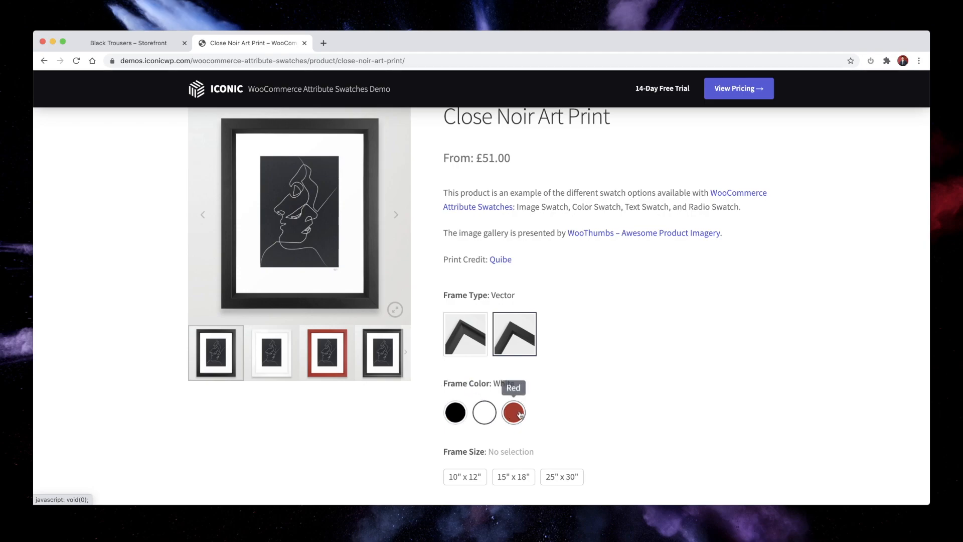
scroll(585, 384, down, 2)
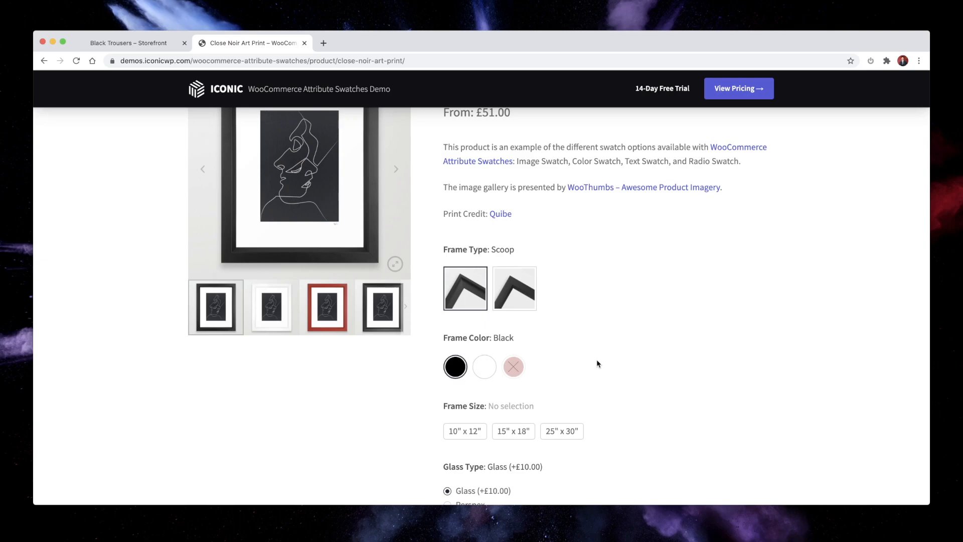
Highlight the surcharge beside the Glass option under Glass Type, and remove the highlight
scroll(597, 360, down, 2)
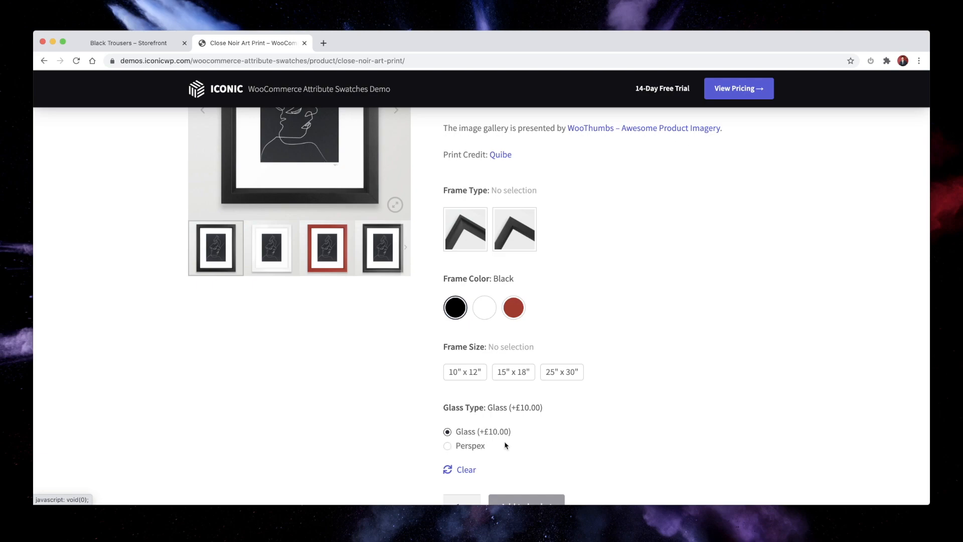
drag(517, 434, 476, 432)
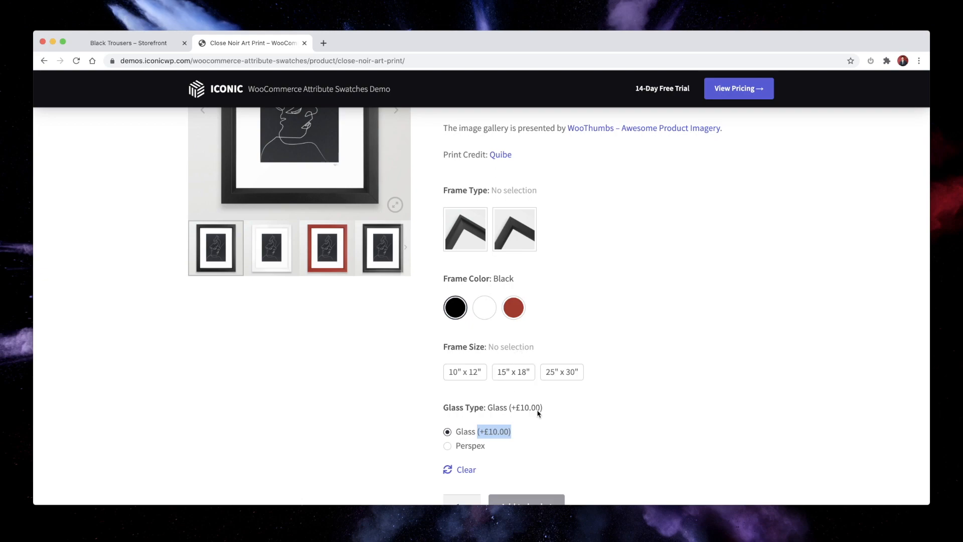
click(609, 376)
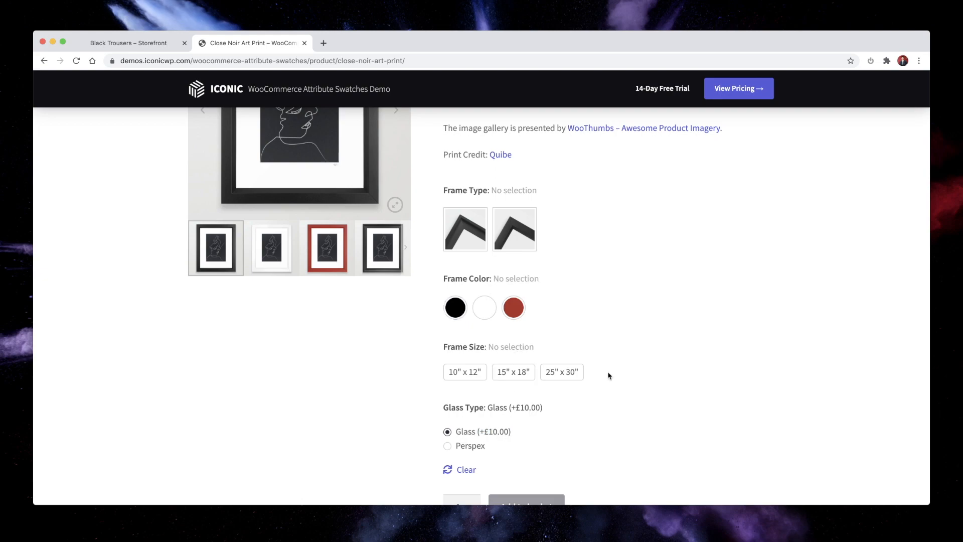
Select the 10" x 12" frame size, Red frame color and Vector frame type, and inspect the product image up close
click(471, 380)
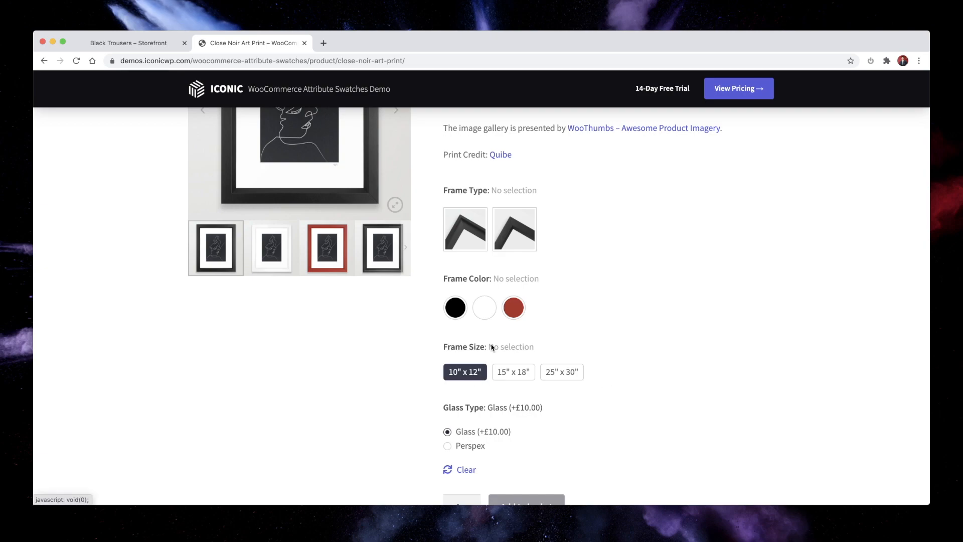
click(513, 307)
click(521, 240)
scroll(552, 250, up, 3)
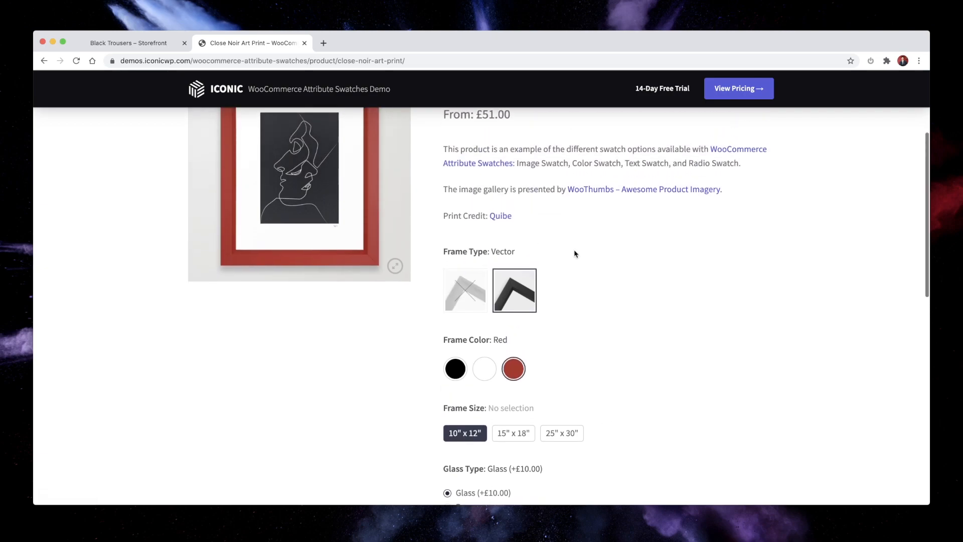
scroll(342, 192, up, 1)
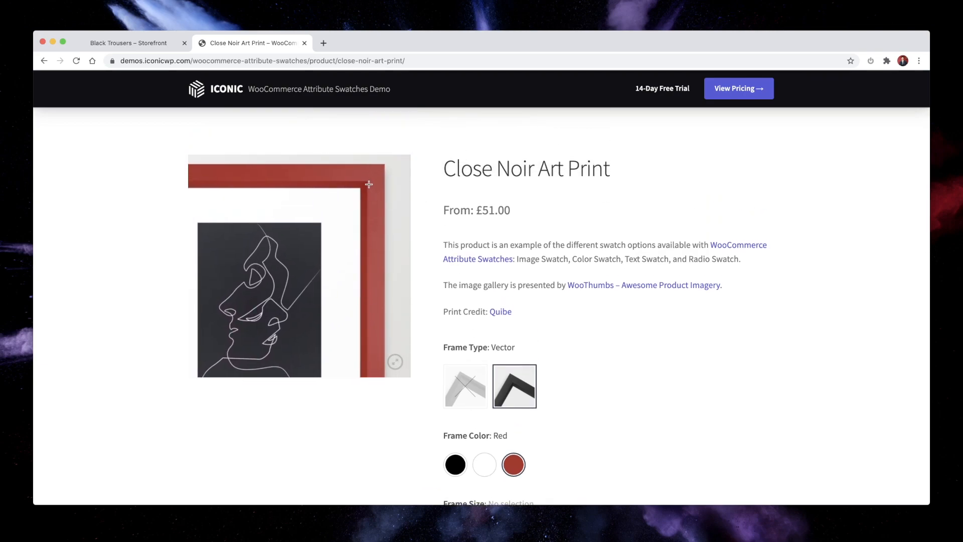
scroll(564, 341, down, 1)
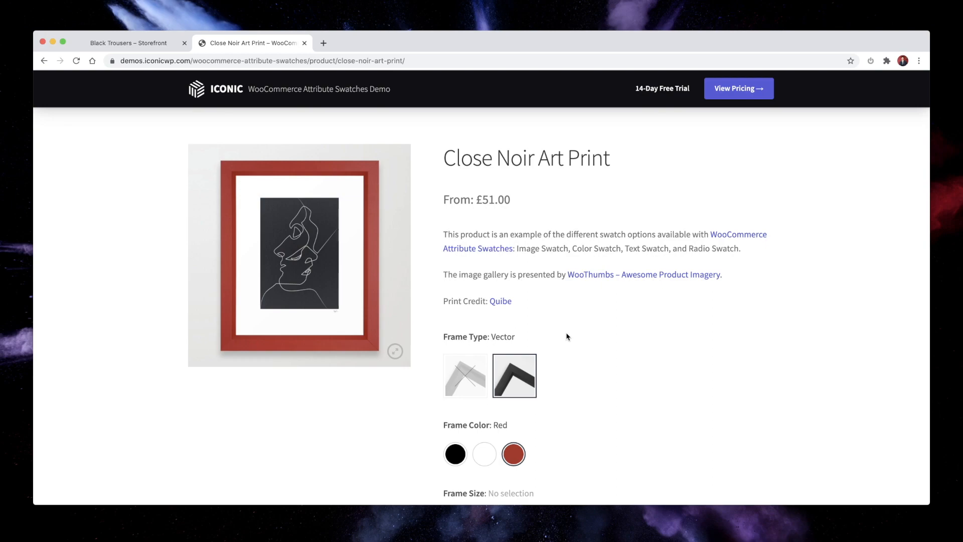
Open the shop catalog example and try the green swatch on the Ship Your Idea shirt and in the Color product filter
scroll(569, 336, up, 3)
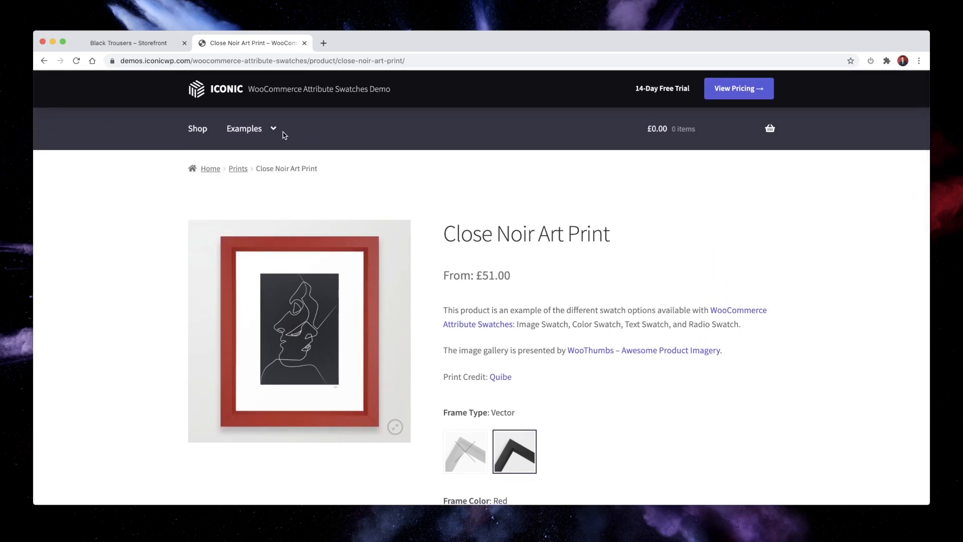
mouse_move(251, 134)
click(256, 187)
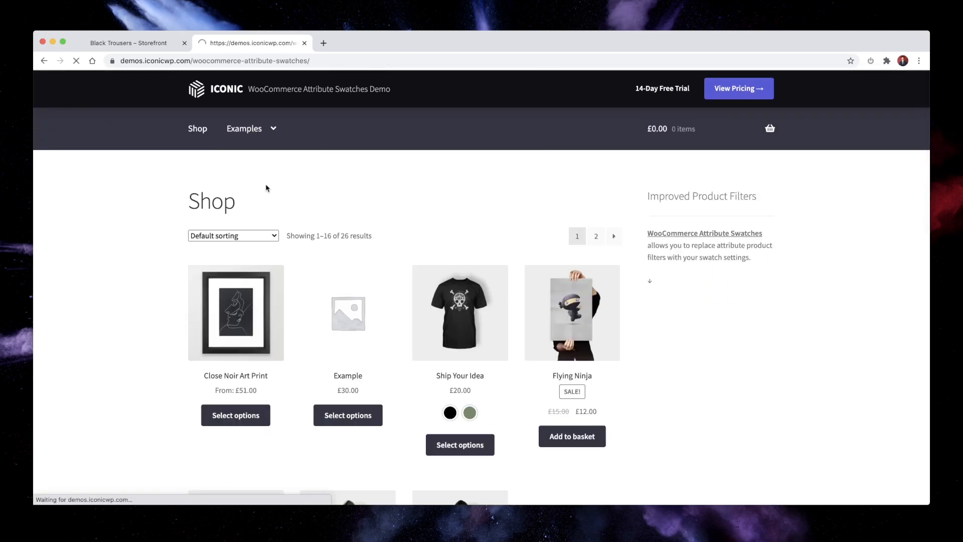
scroll(434, 262, down, 2)
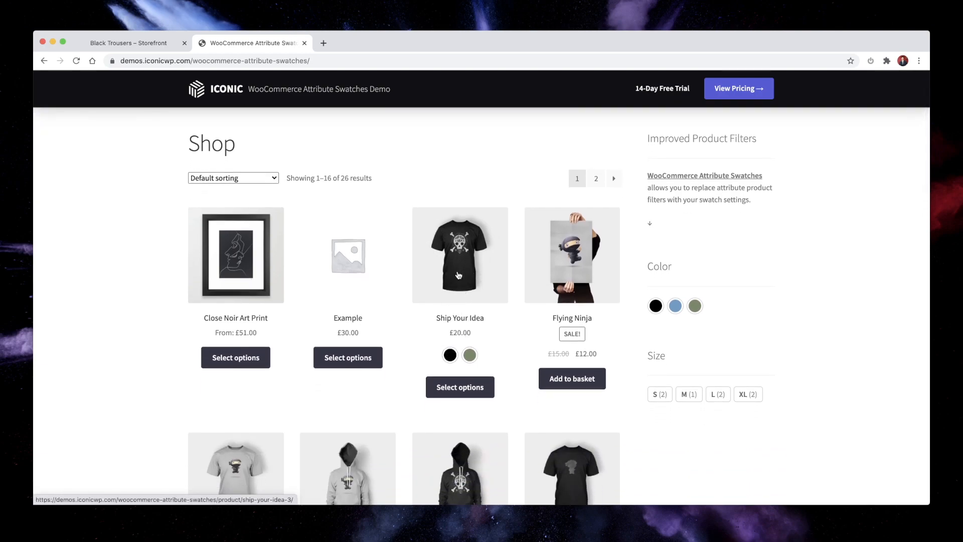
click(469, 355)
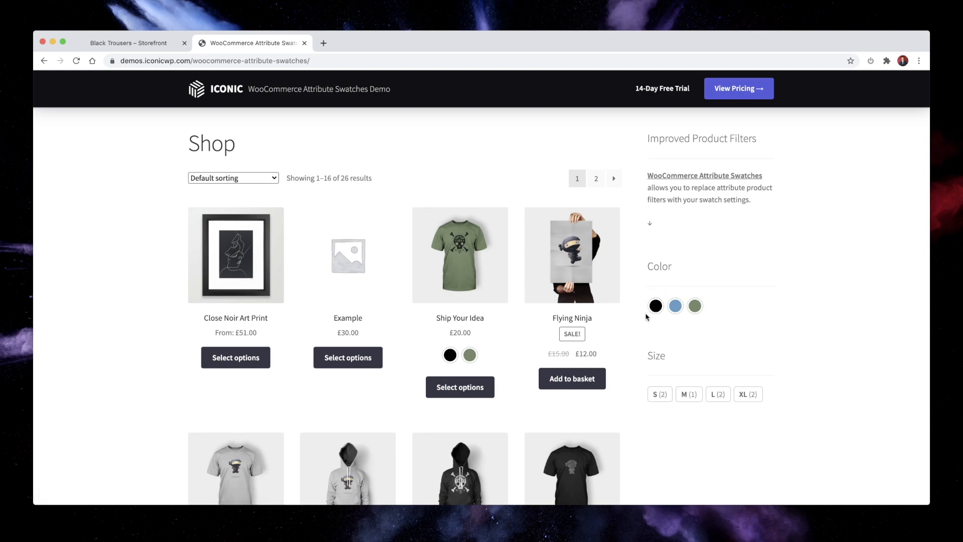
click(695, 306)
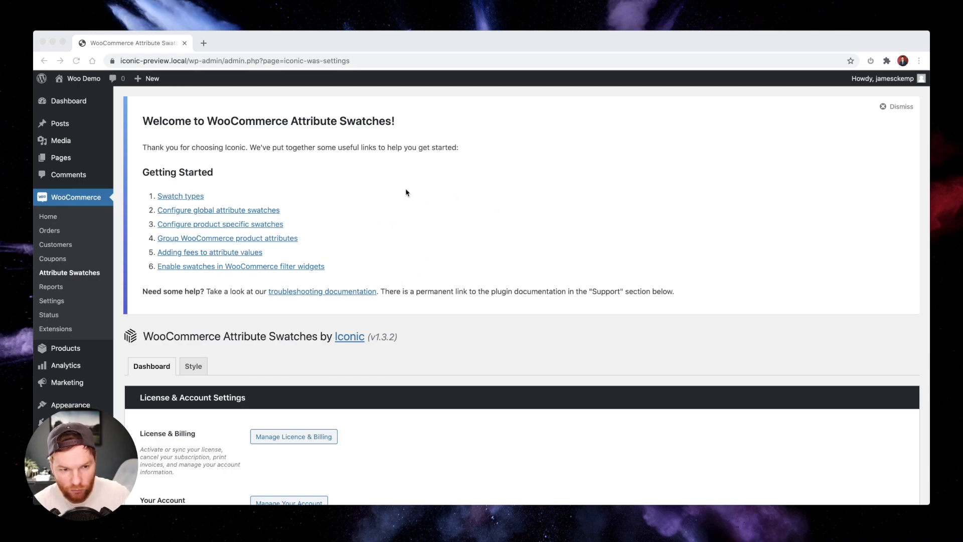
Review the Attribute Swatches plugin's Dashboard and Style settings, including the choices offered for Selected Style
scroll(407, 194, down, 7)
scroll(391, 290, up, 3)
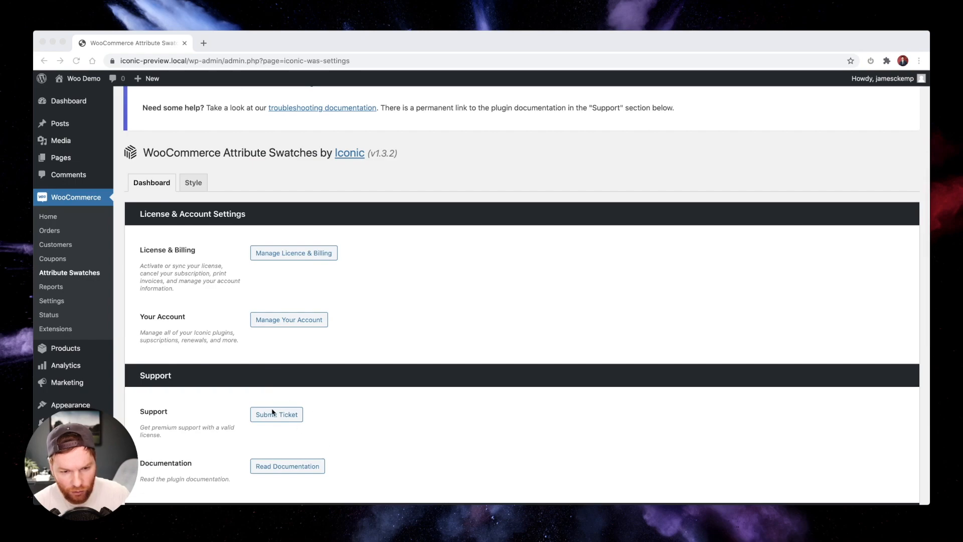
click(191, 184)
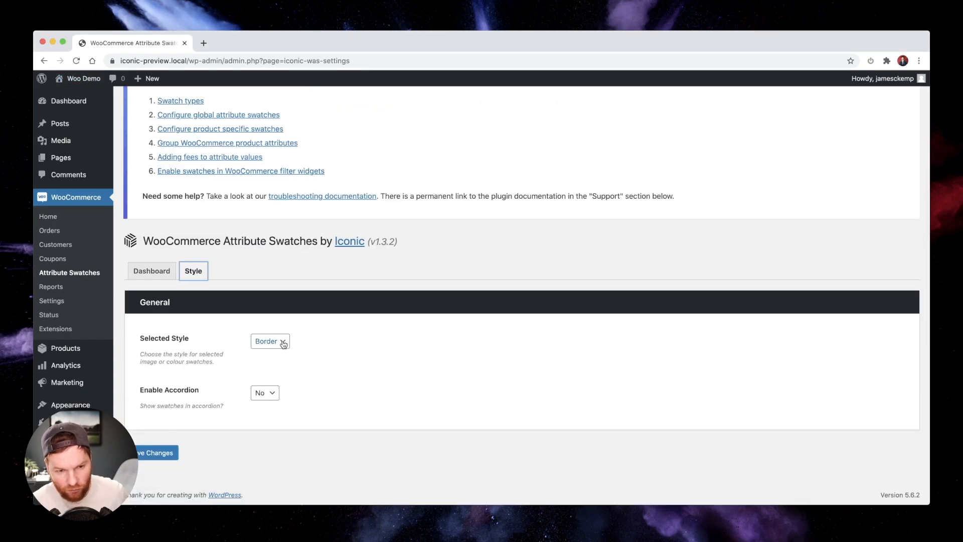
click(267, 342)
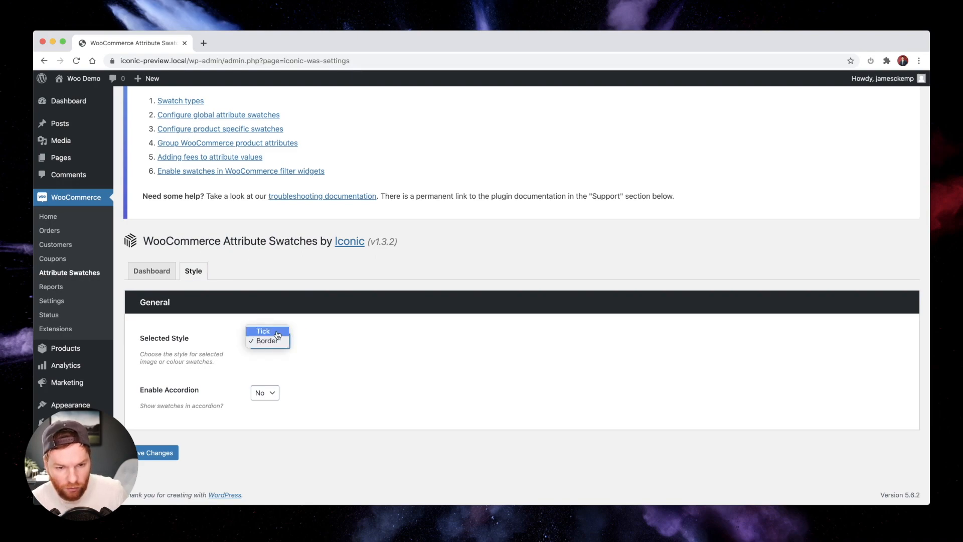
click(318, 346)
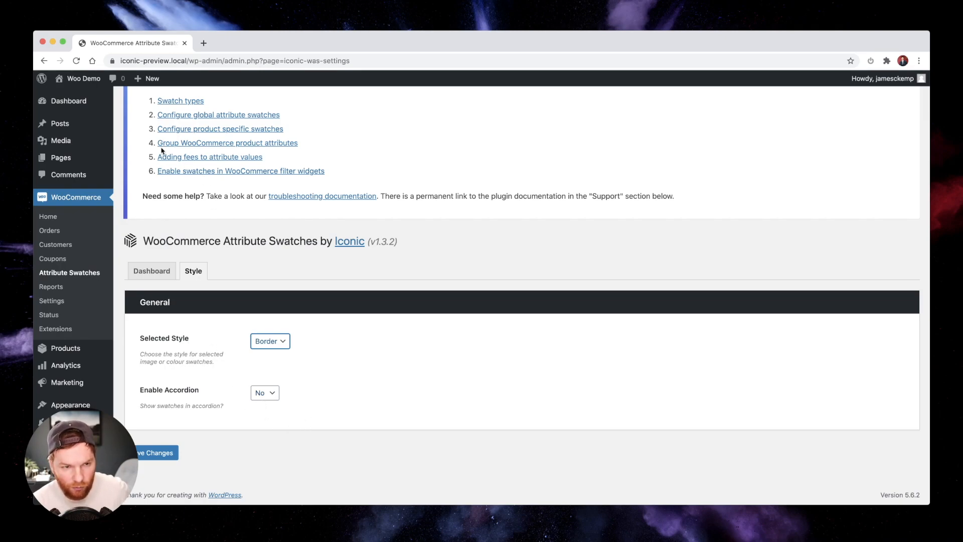
Open the Woo Demo storefront in a separate browser tab and go to the Hoodie product page
super+click(75, 96)
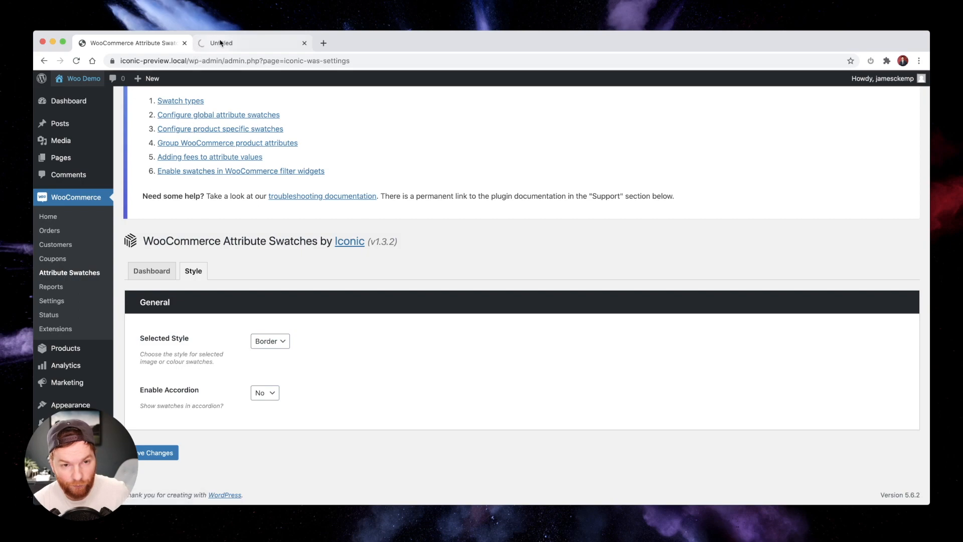
click(220, 43)
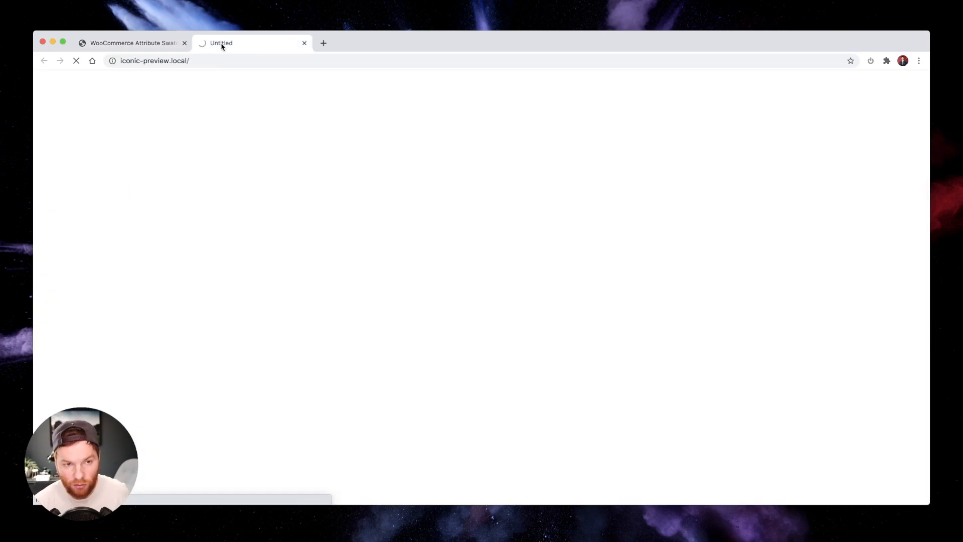
scroll(435, 241, down, 5)
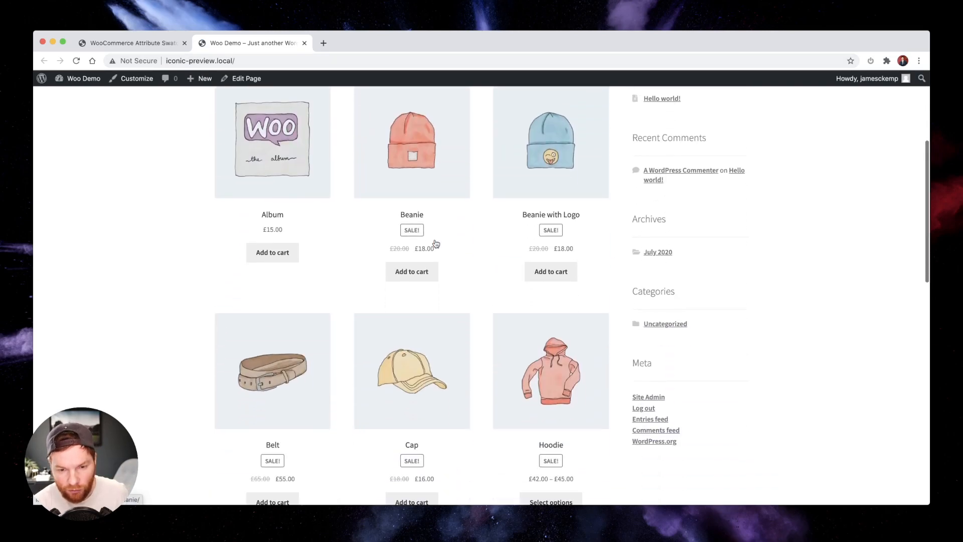
scroll(436, 244, down, 3)
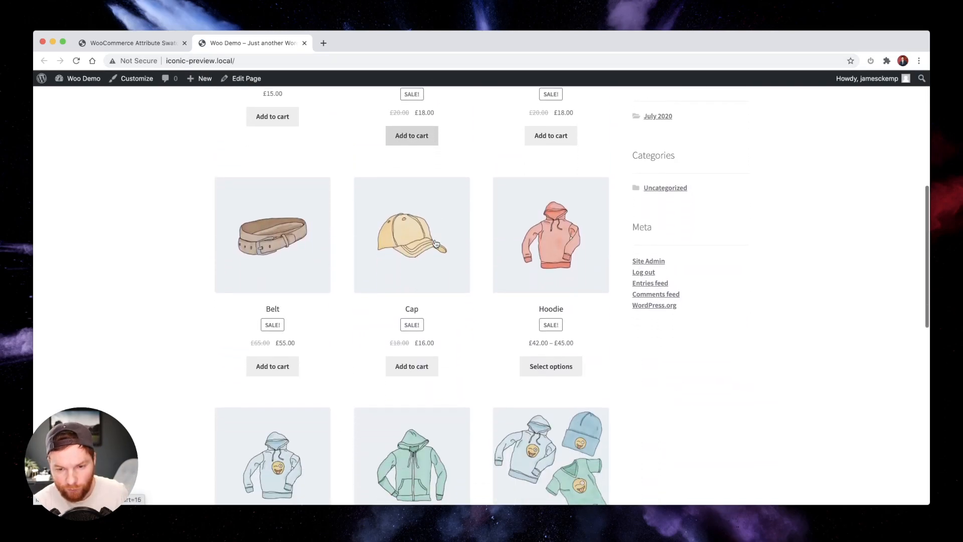
click(562, 243)
scroll(502, 313, down, 2)
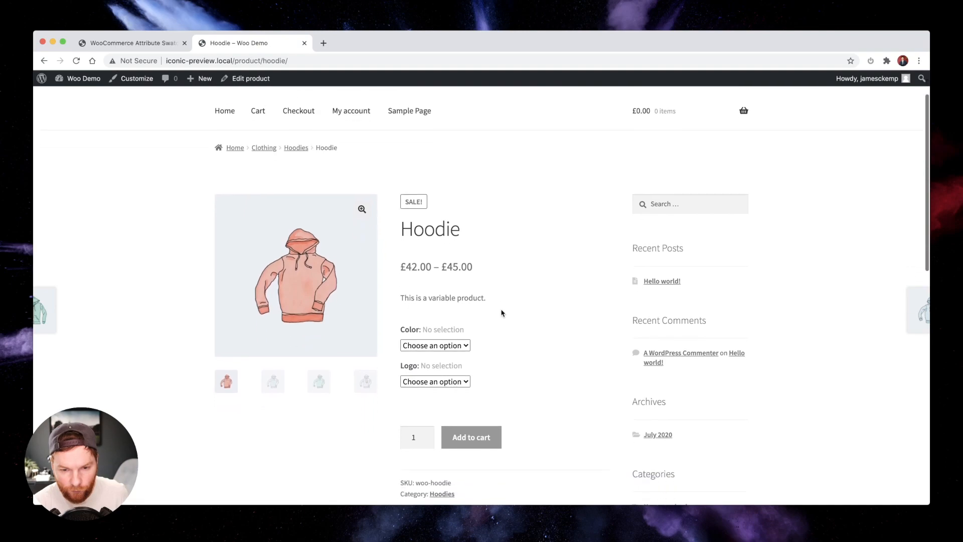
Look through the Hoodie's Color choices, and select Yes for Logo and Blue for Color
click(419, 334)
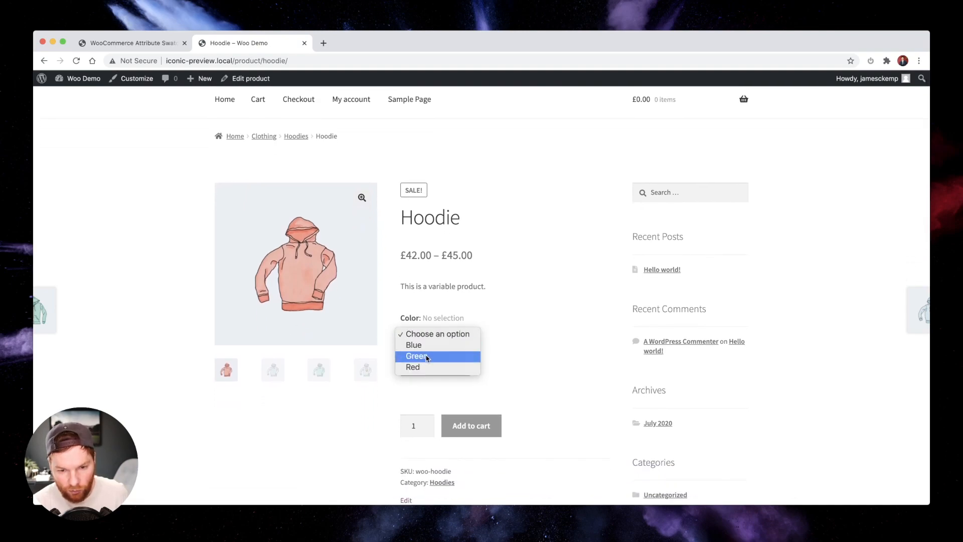
click(494, 335)
click(417, 370)
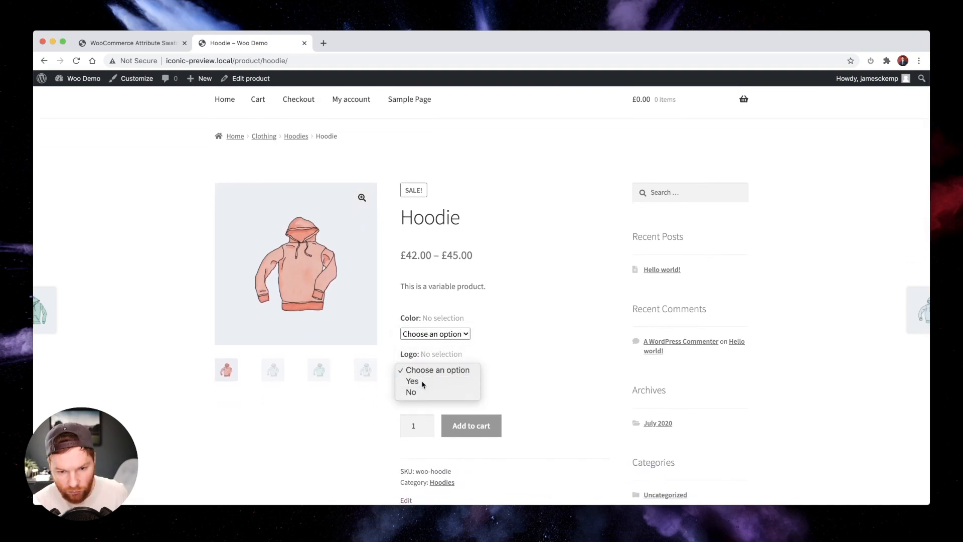
click(423, 383)
click(432, 334)
click(427, 346)
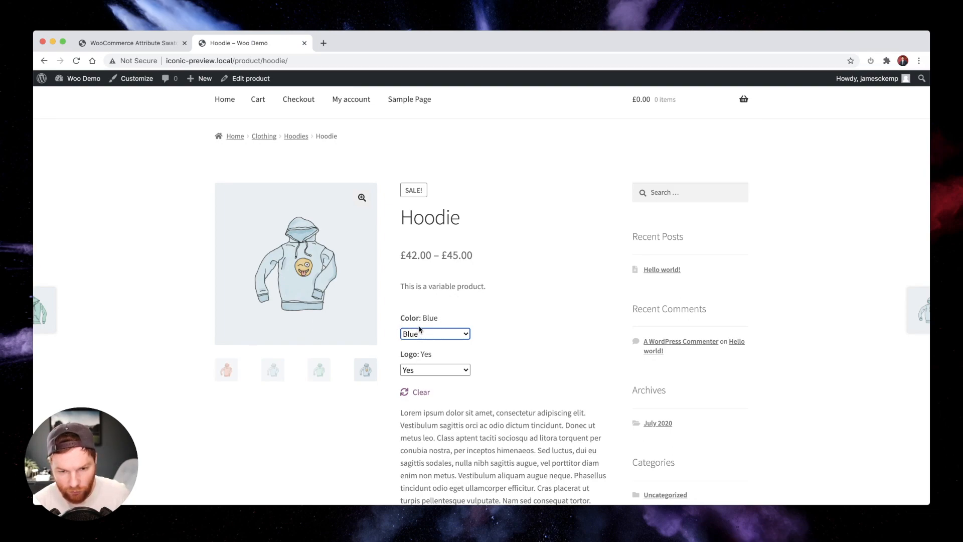
Return to the WordPress admin and open the Color product attribute for editing
click(140, 44)
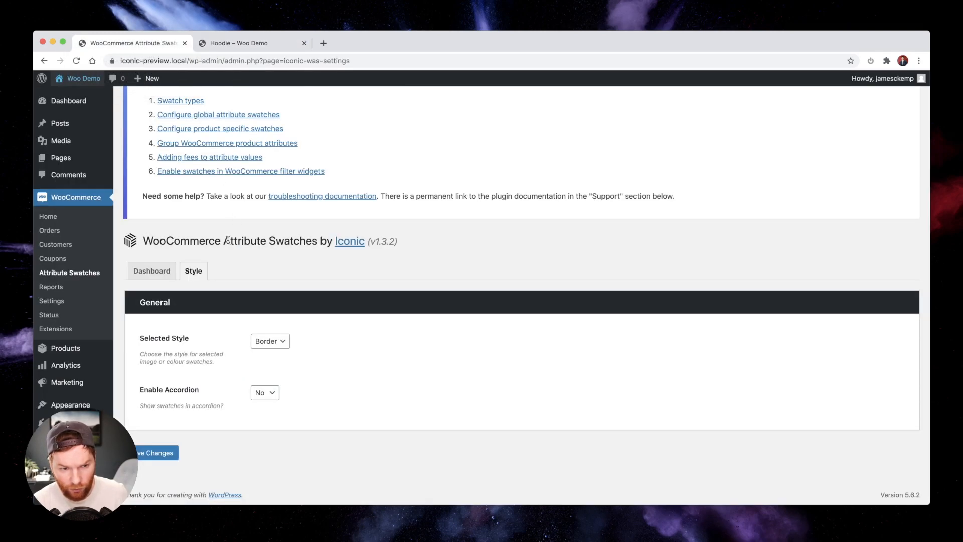
scroll(228, 241, up, 3)
mouse_move(67, 349)
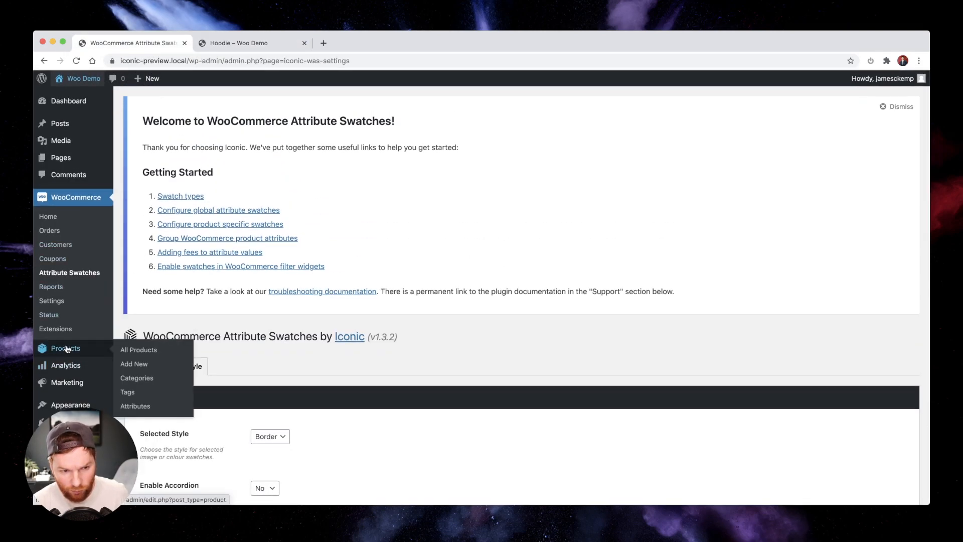
click(137, 408)
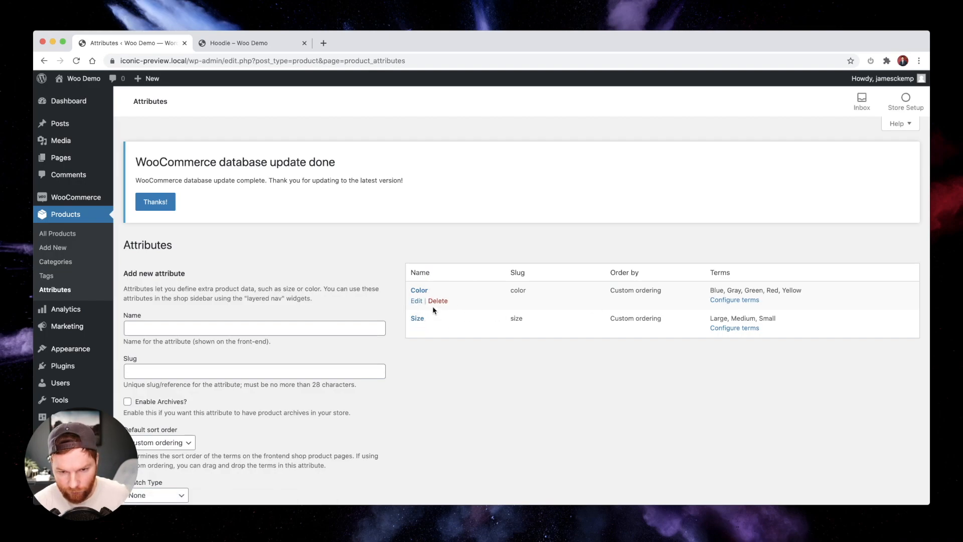
click(416, 300)
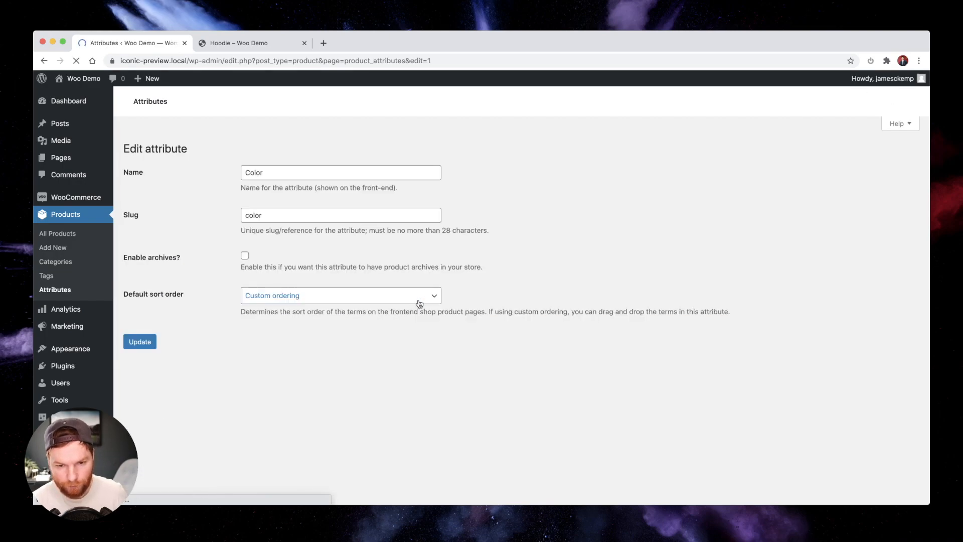
Set the Color attribute's Swatch Type to Colour Swatch
scroll(434, 280, down, 1)
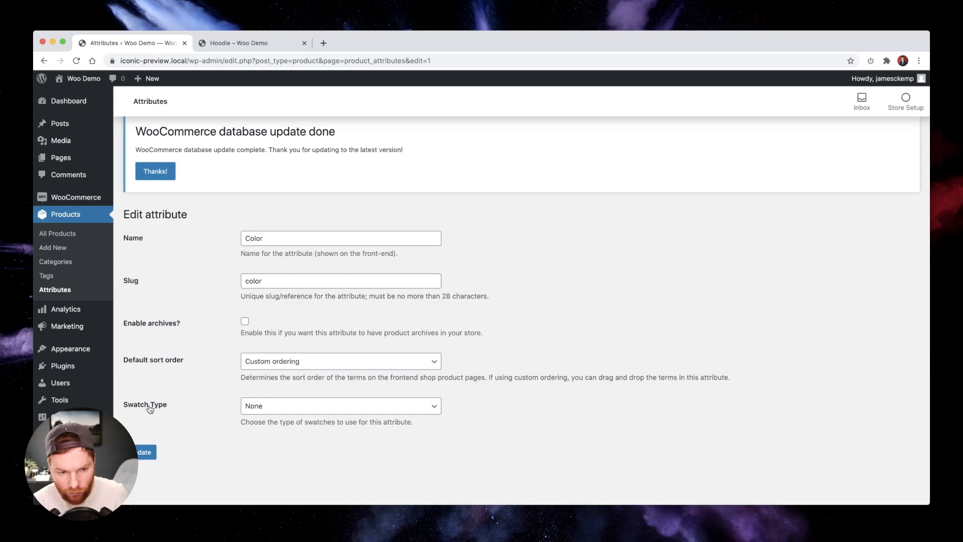
click(258, 406)
click(269, 425)
scroll(275, 425, down, 3)
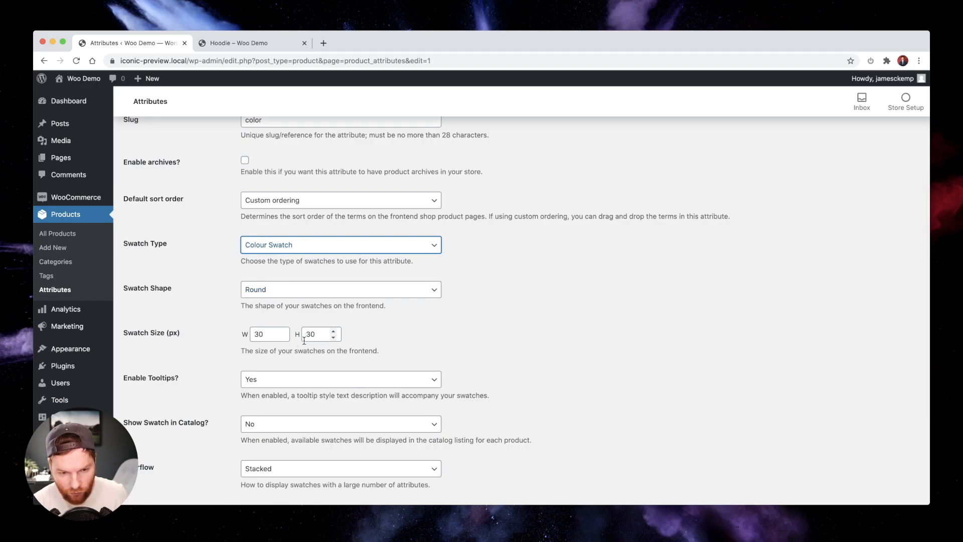
Enable Show Swatch in Catalog for the Color attribute and set Catalog Swatch Method to Change Product Image
scroll(269, 382, down, 3)
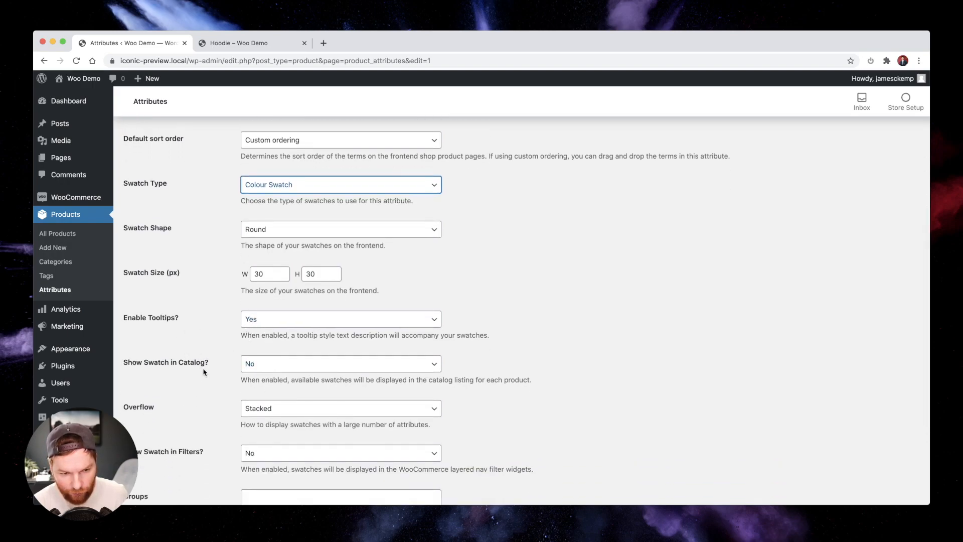
click(265, 370)
click(258, 373)
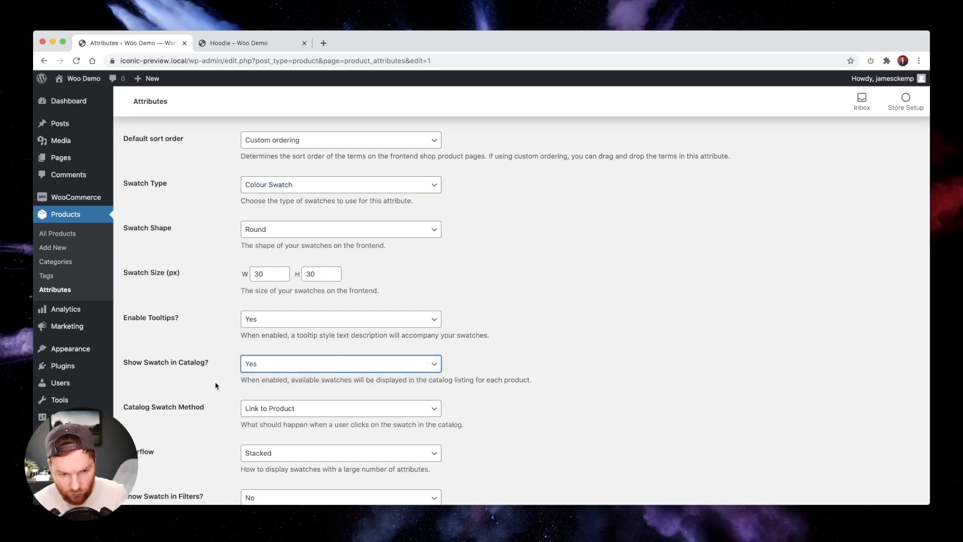
scroll(217, 386, down, 3)
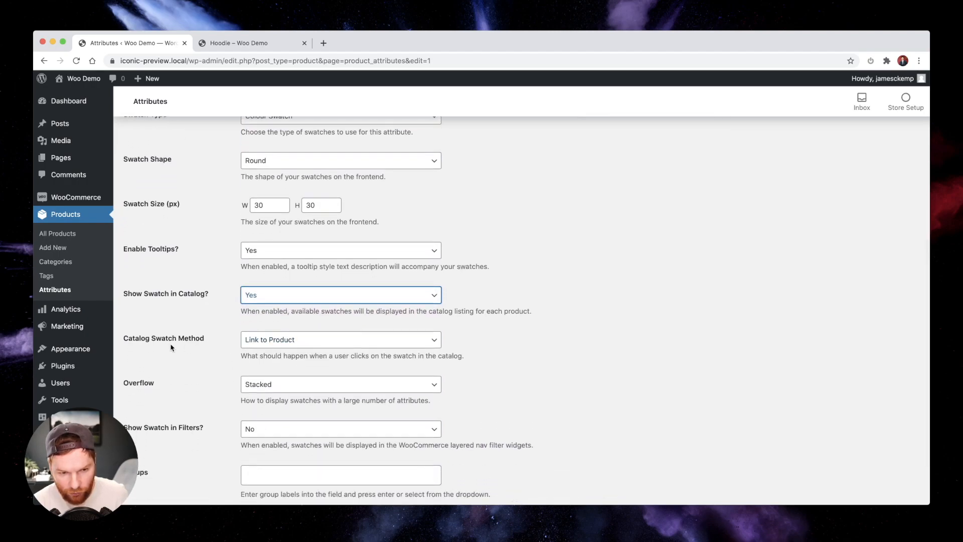
click(246, 342)
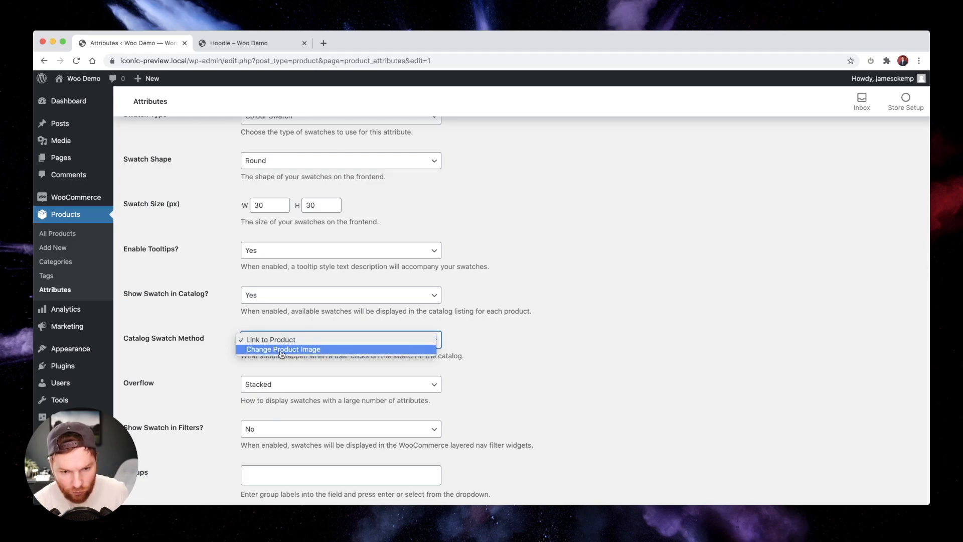
click(270, 350)
Review the choices for Overflow and Show Swatch in Filters, and look over the Appearance options including Widgets
scroll(219, 381, down, 3)
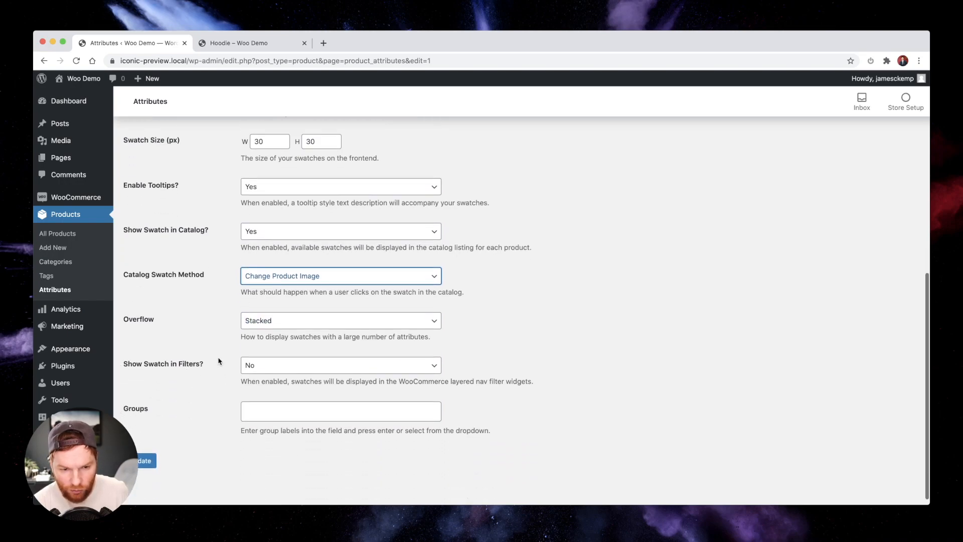
click(260, 321)
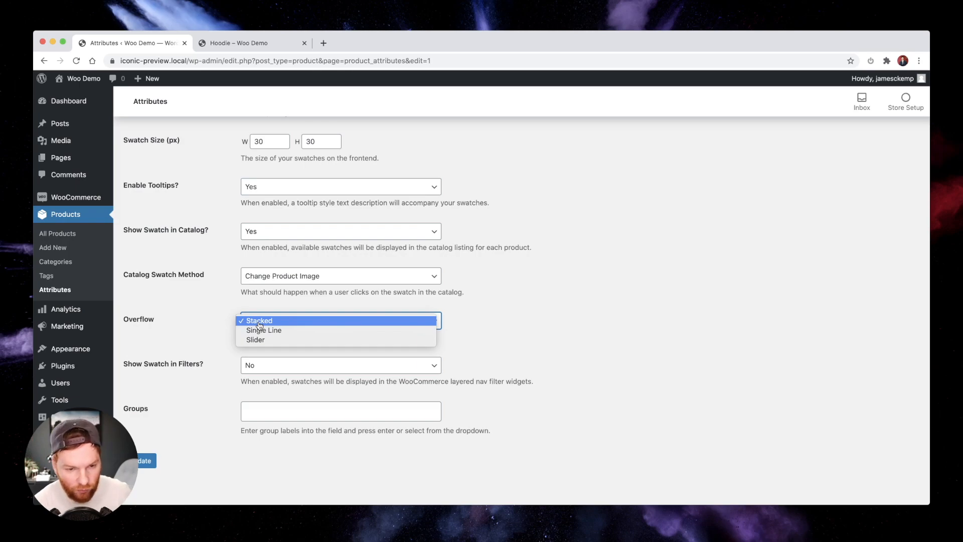
click(259, 326)
click(261, 369)
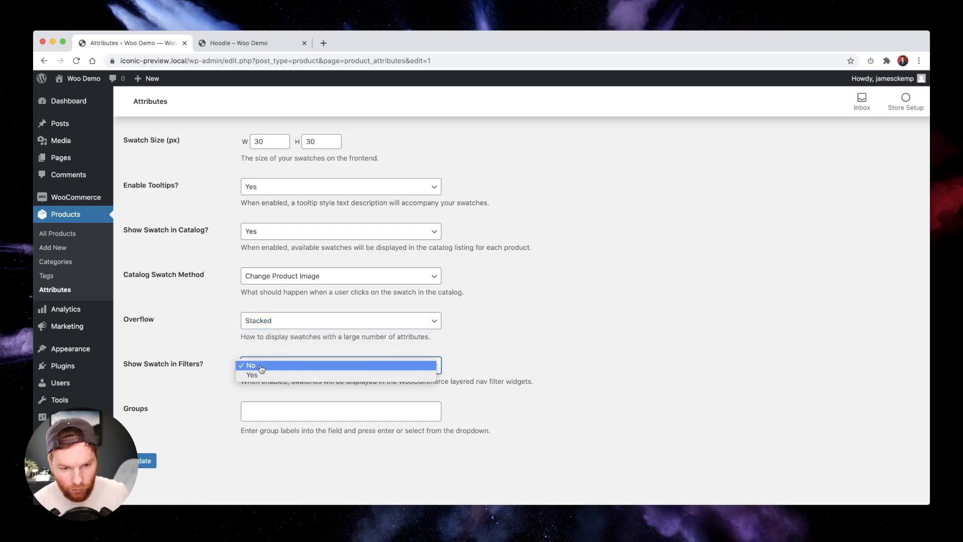
click(202, 307)
scroll(211, 339, up, 2)
scroll(213, 338, down, 2)
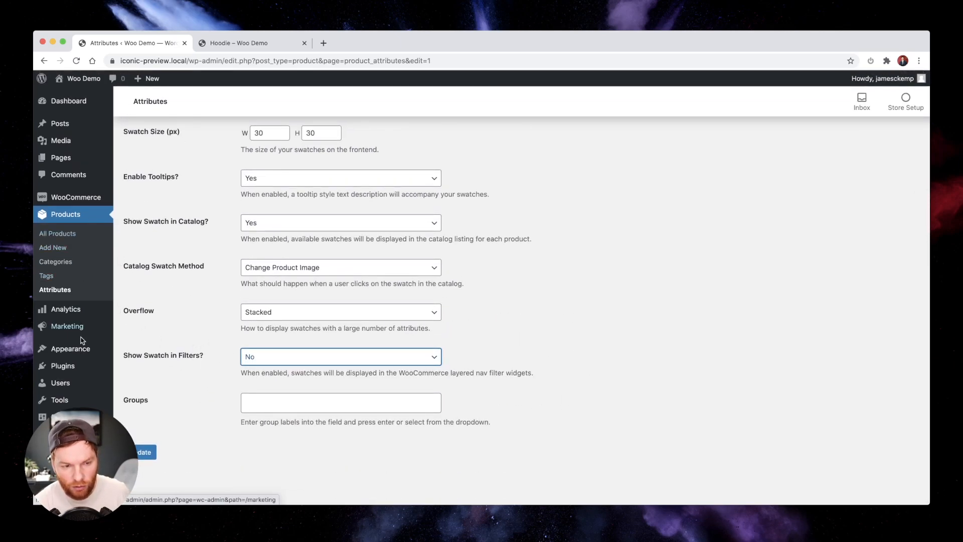
mouse_move(80, 350)
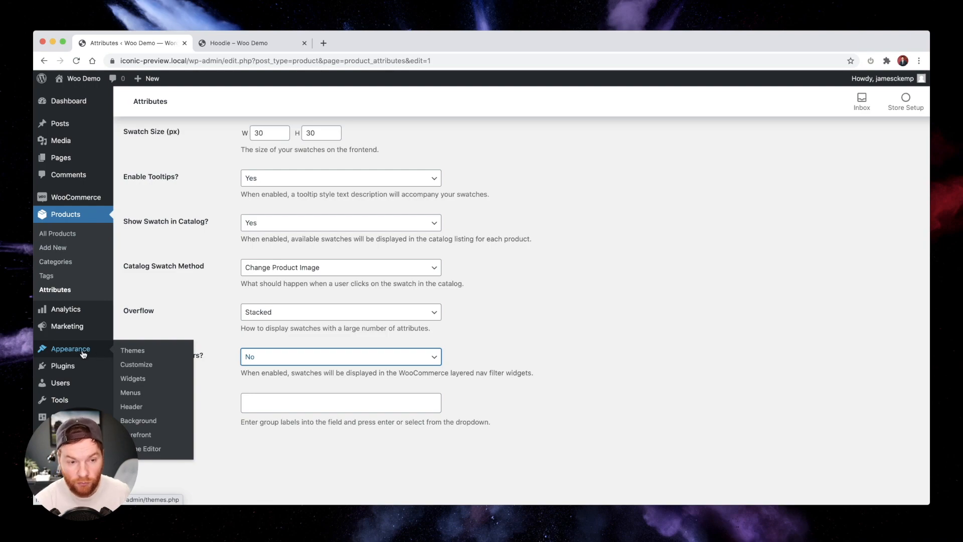
click(210, 387)
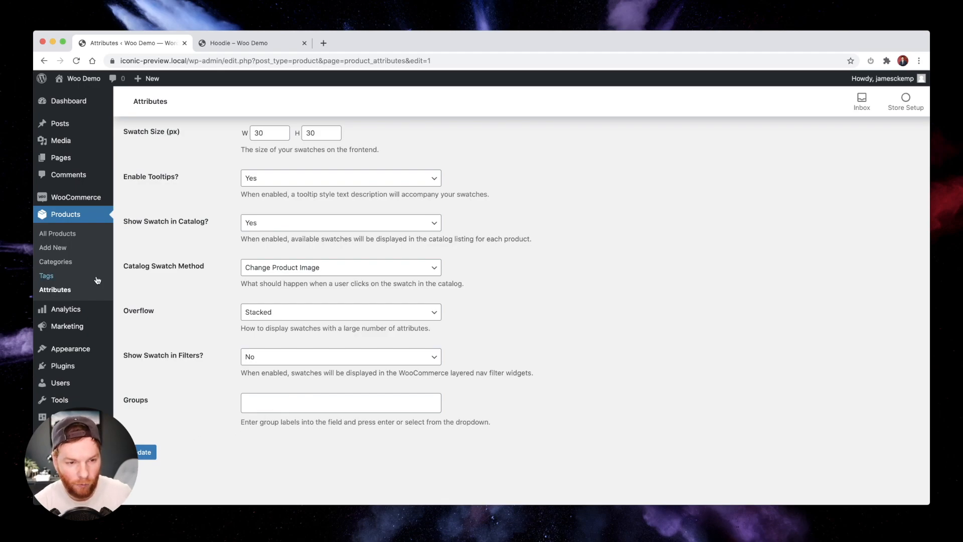
Check through the Color attribute's swatch settings and save them
scroll(166, 255, up, 5)
scroll(173, 401, down, 5)
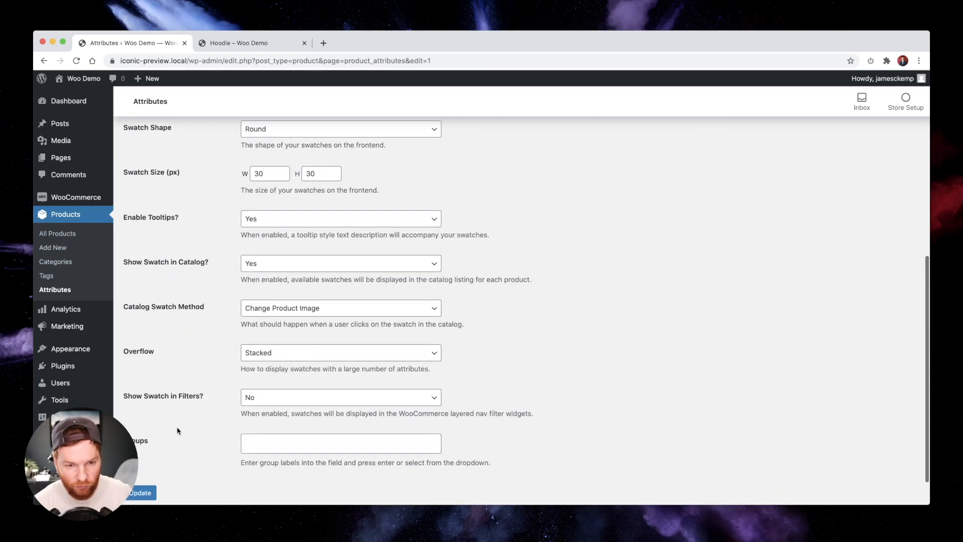
click(146, 494)
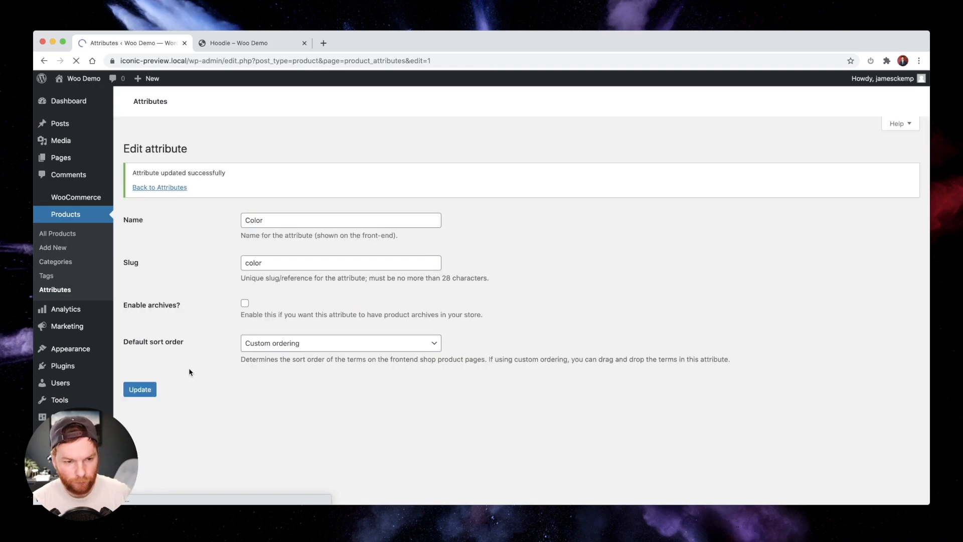
Open the Color attribute's terms, set the Blue term's colour swatch to #1e73be, and save it
click(62, 291)
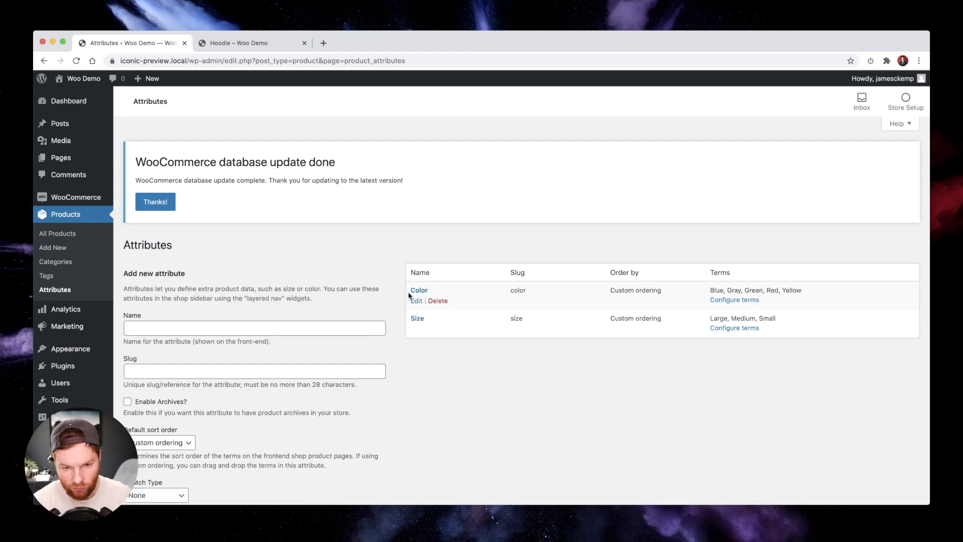
click(726, 302)
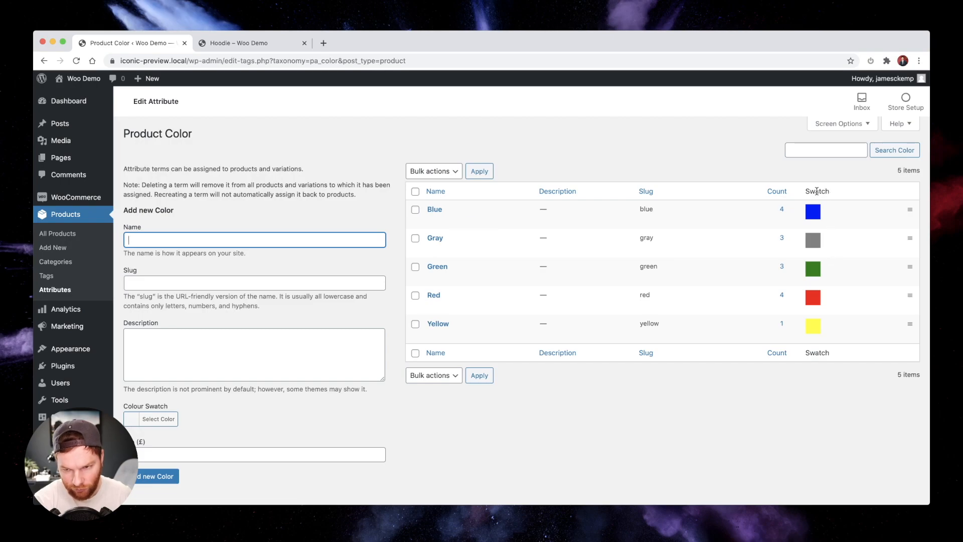
click(433, 221)
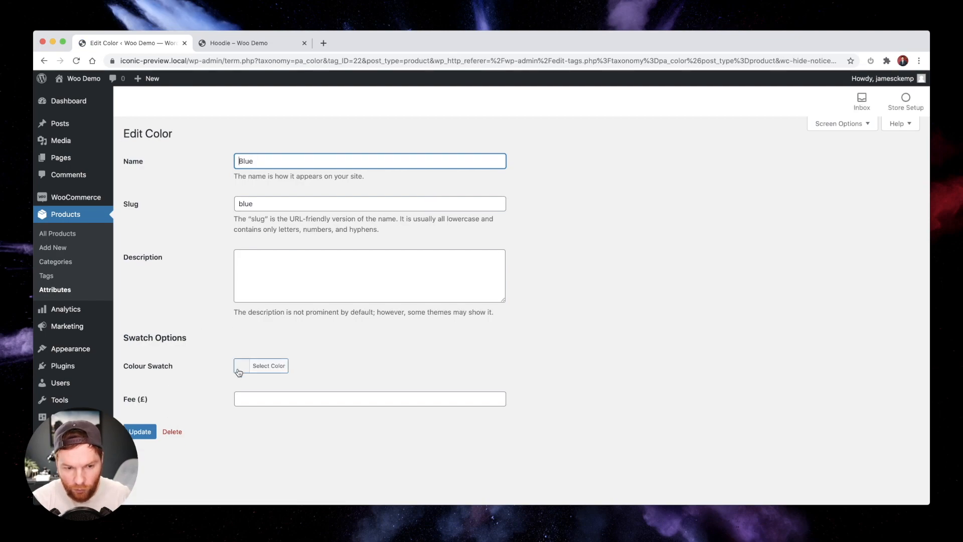
click(265, 369)
click(314, 482)
click(428, 408)
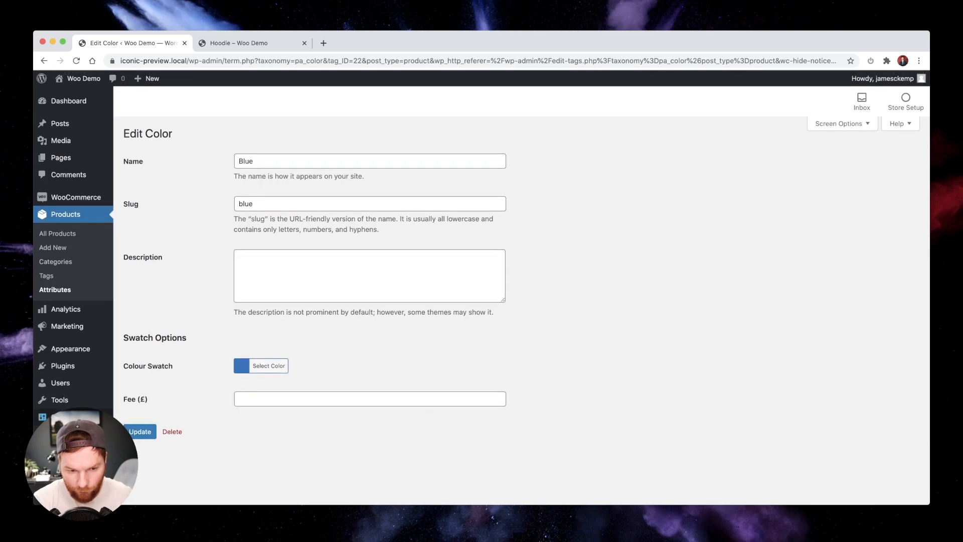
click(145, 436)
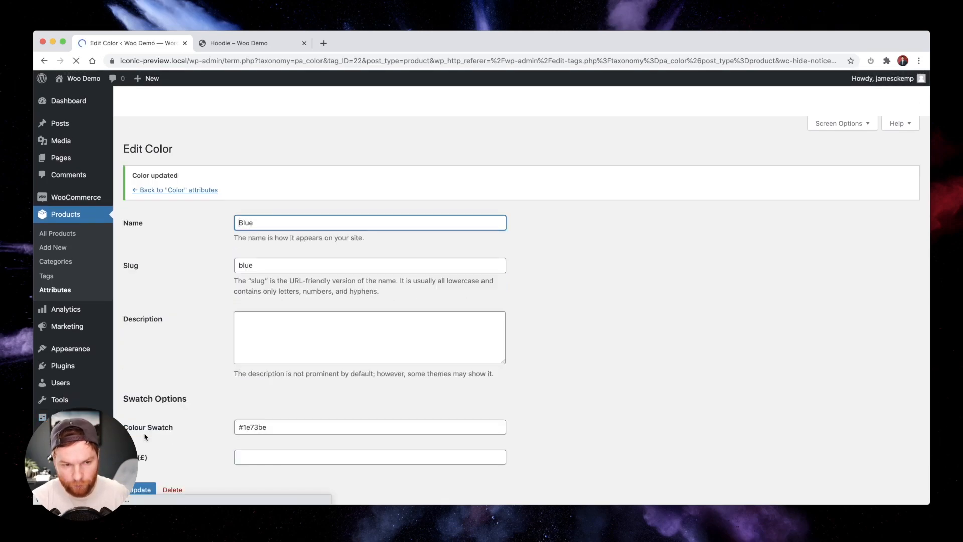
Edit the Gray term from the Color terms list, set its colour swatch to a mid gray, and save it
click(193, 175)
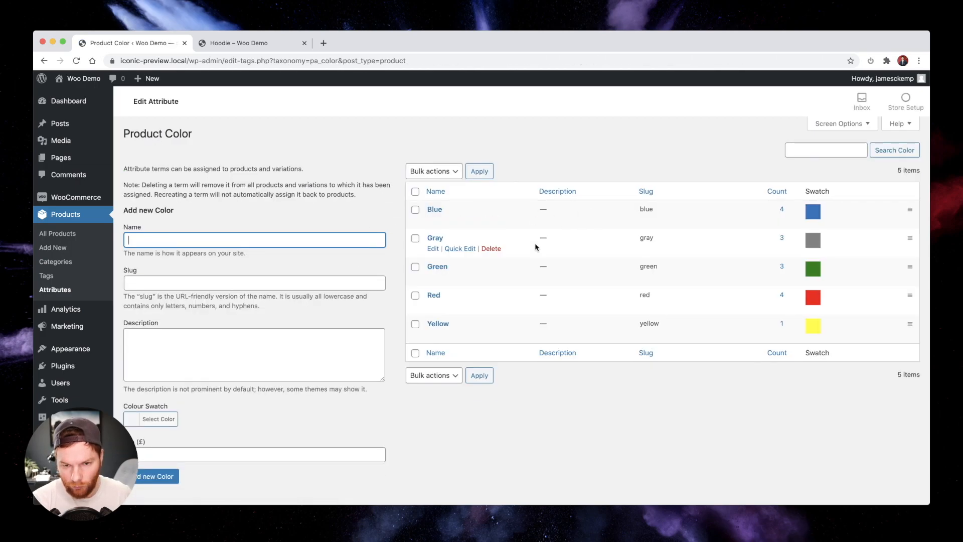
click(433, 249)
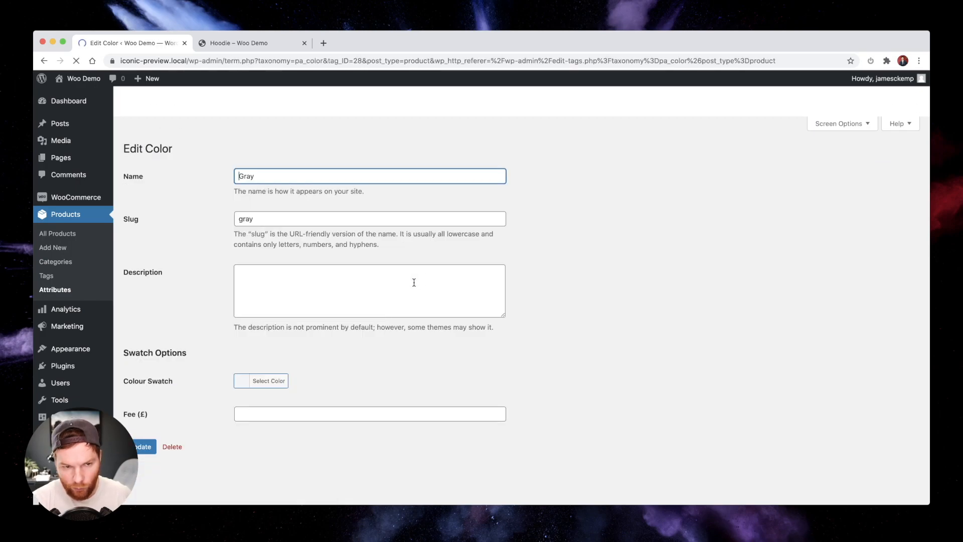
click(262, 370)
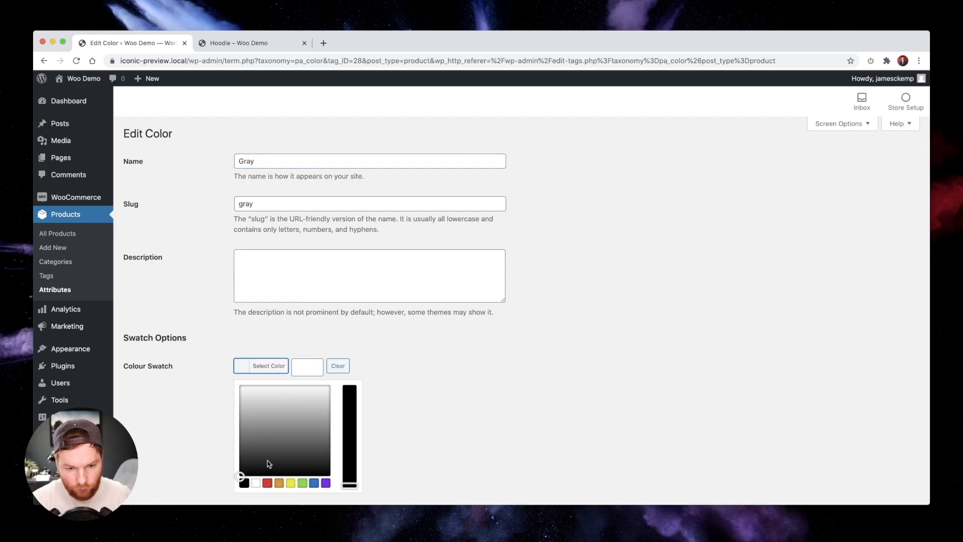
click(269, 432)
click(500, 391)
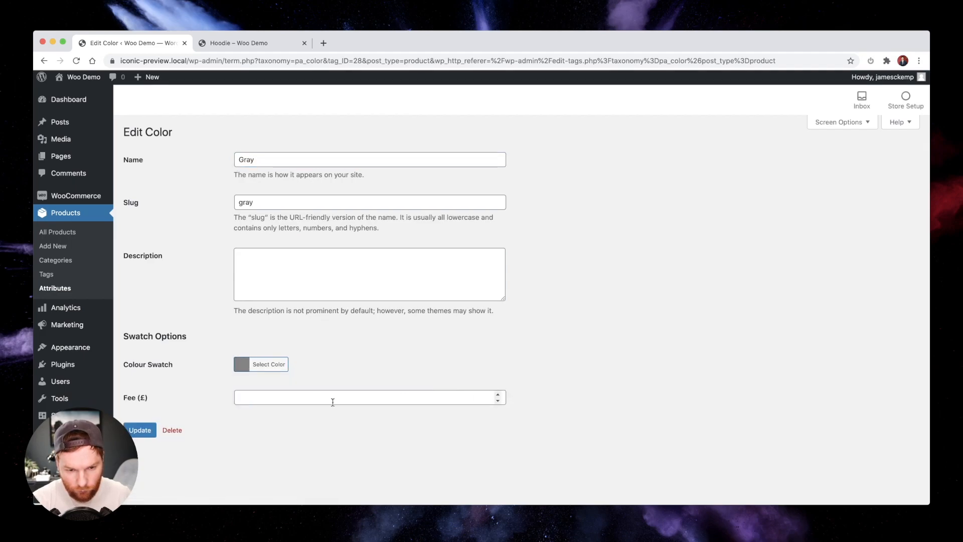
click(133, 437)
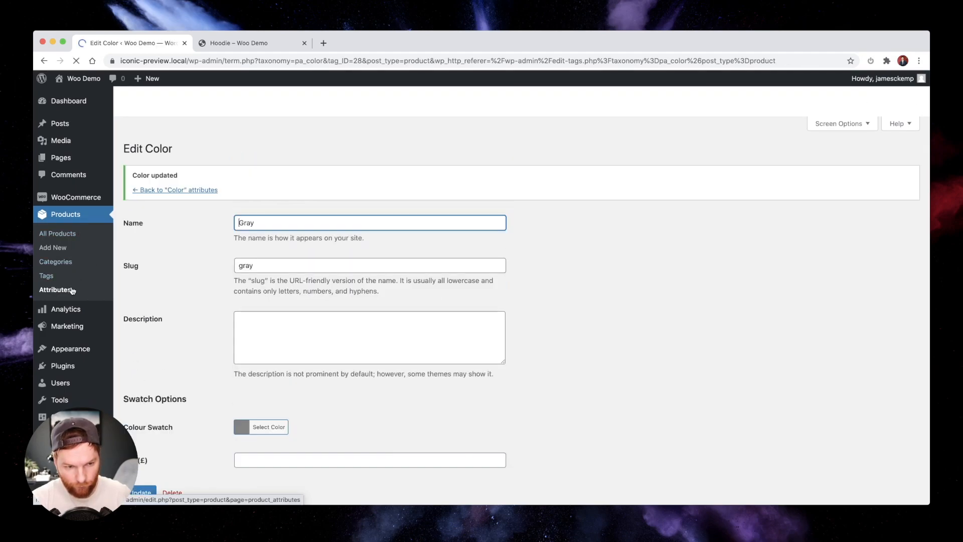
Edit the Green term from the Color terms list, set its colour swatch to #81d742, and save it
click(172, 175)
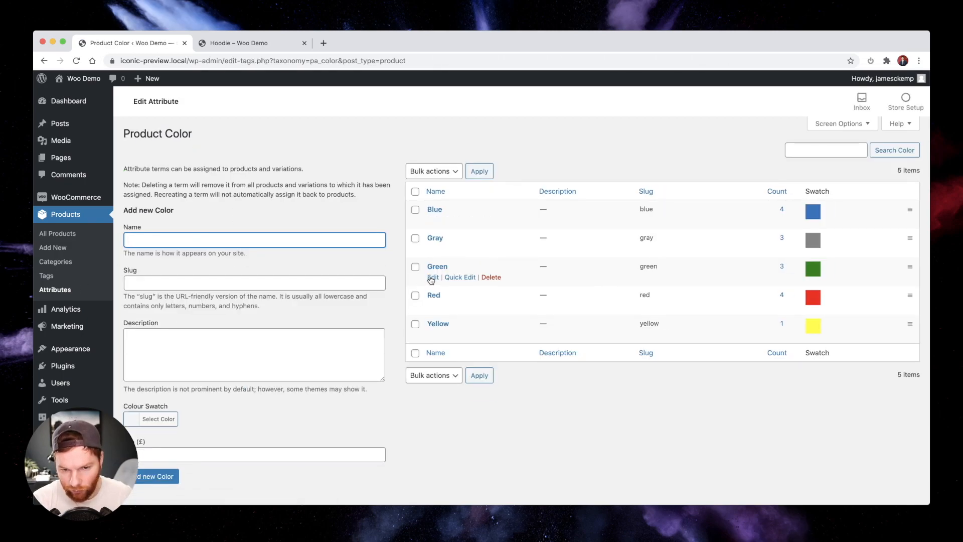
click(431, 278)
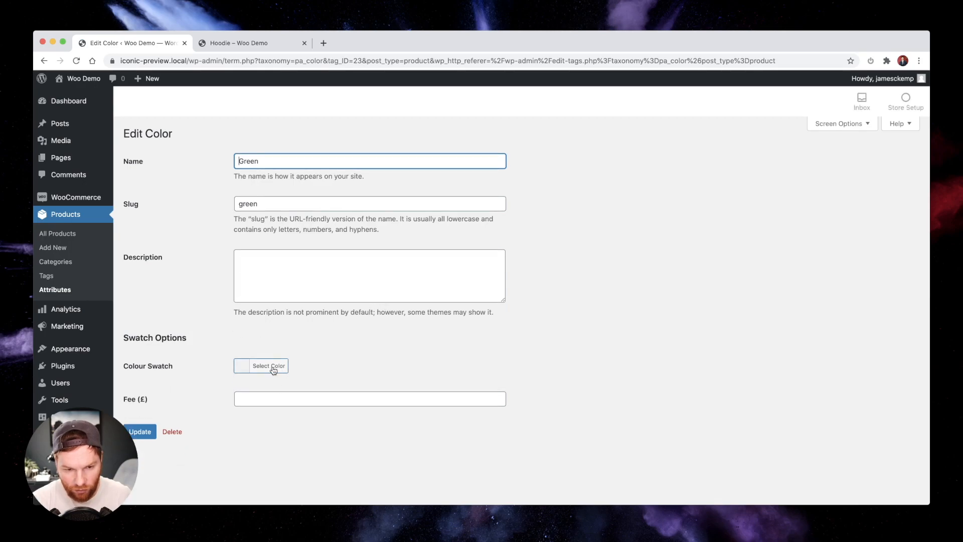
click(271, 366)
click(304, 484)
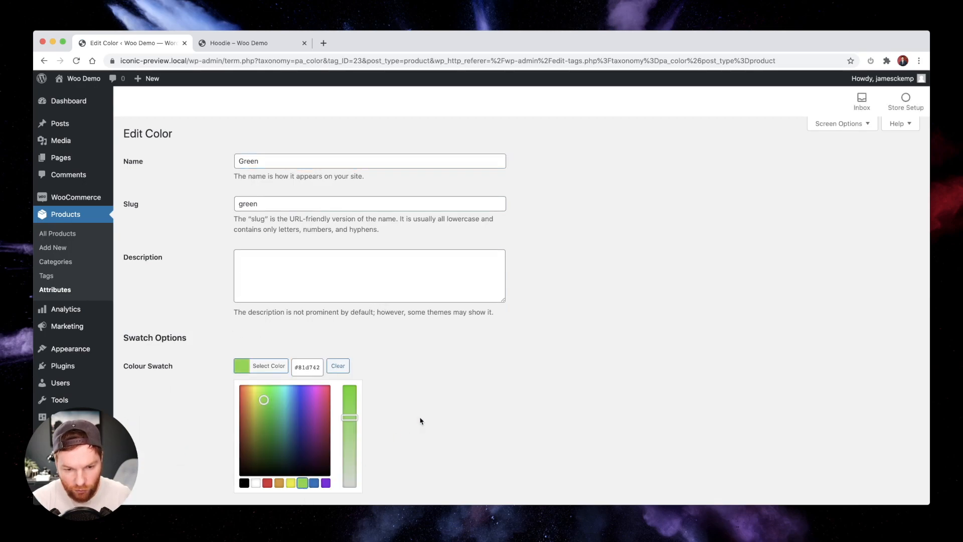
click(422, 411)
click(133, 426)
Reopen the Color attribute's terms, set the Red term's colour swatch to the preset red, and save it
click(56, 289)
click(735, 188)
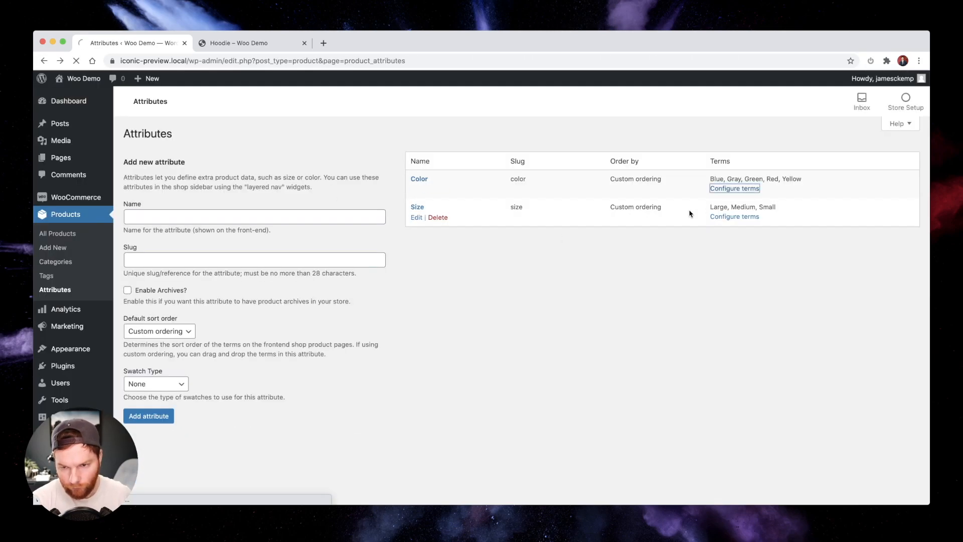
click(433, 306)
click(268, 367)
click(268, 484)
click(422, 411)
click(133, 425)
Edit the Yellow term, set its colour swatch to the preset yellow, and save it
click(177, 198)
click(432, 335)
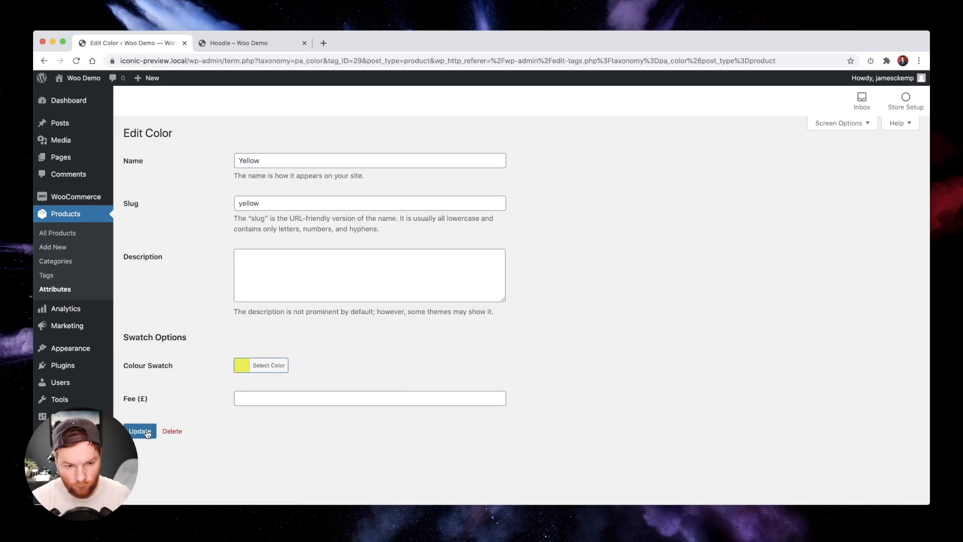
click(133, 425)
Check the swatches in the Color terms list, and switch to the Hoodie product page on the storefront
click(199, 172)
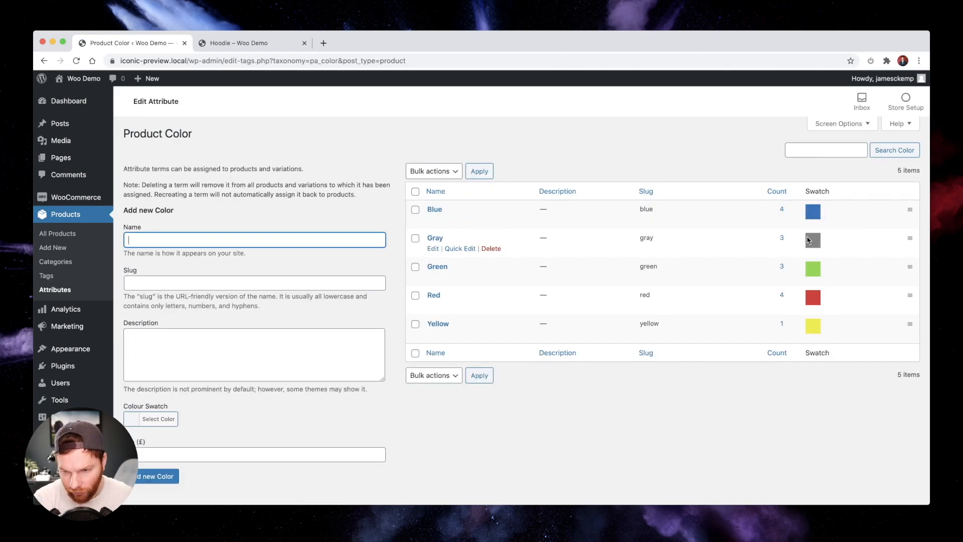
click(248, 44)
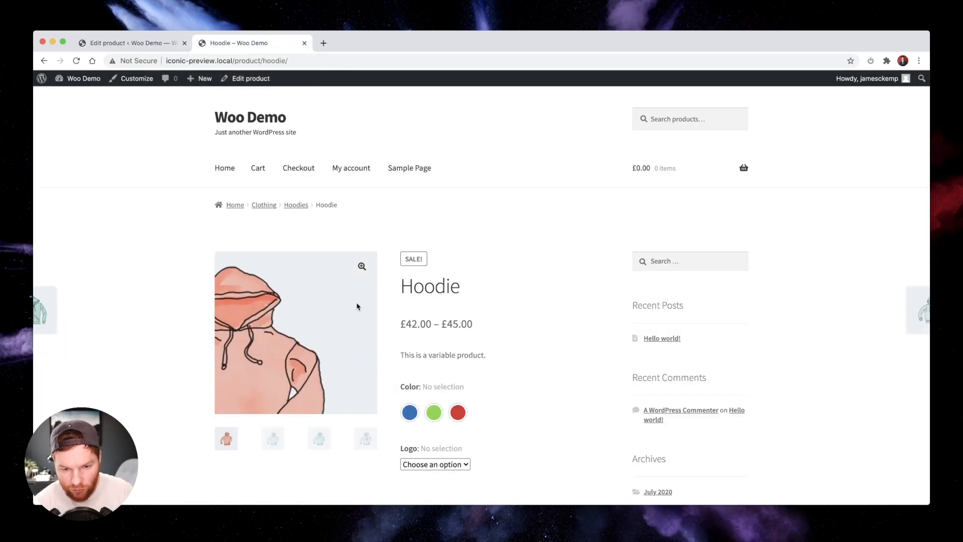
Test the Hoodie's options on the storefront by choosing the Blue colour swatch and setting Logo to Yes
scroll(381, 311, down, 2)
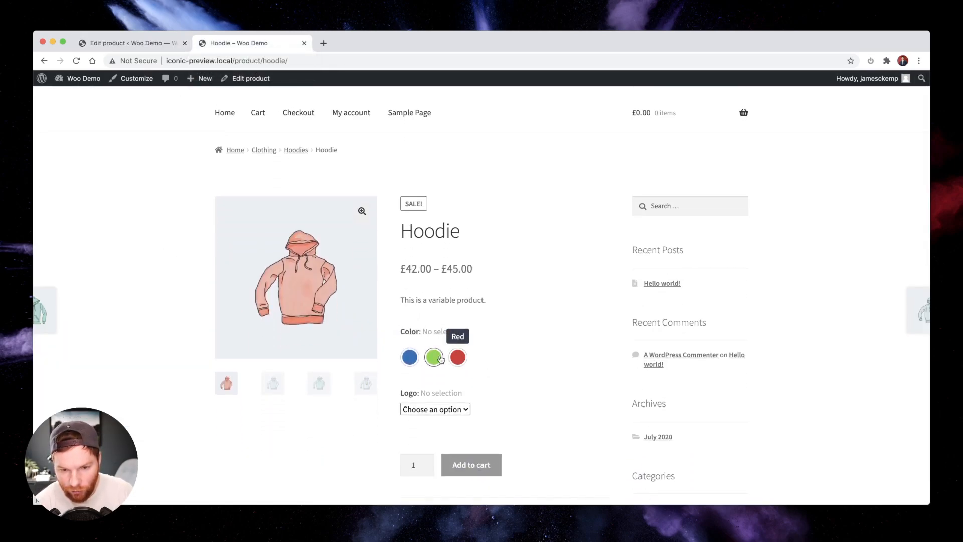
click(412, 362)
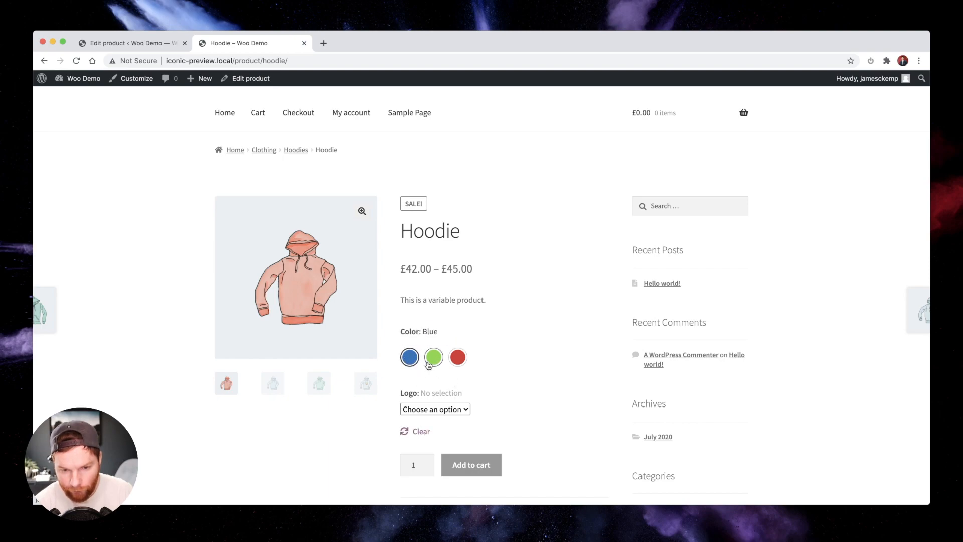
click(424, 409)
click(417, 424)
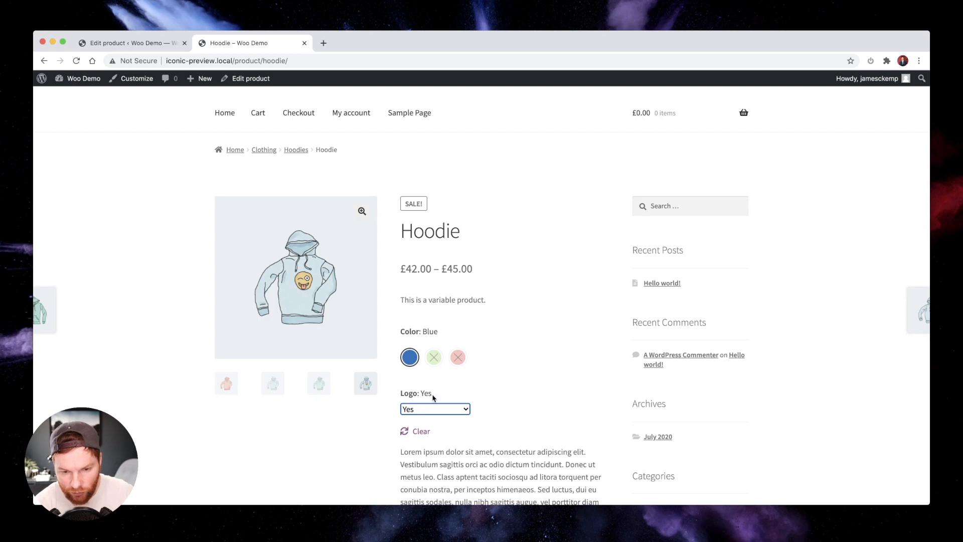
Switch the Hoodie to Green with Logo set to No, and try the Blue, Red and Green swatches in turn
click(434, 359)
click(423, 412)
click(429, 419)
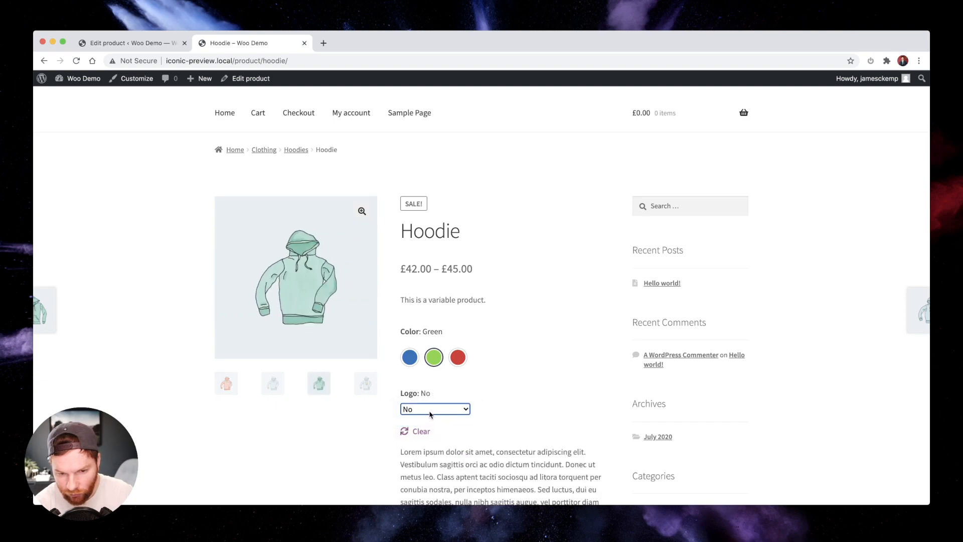
click(410, 358)
click(458, 358)
click(436, 361)
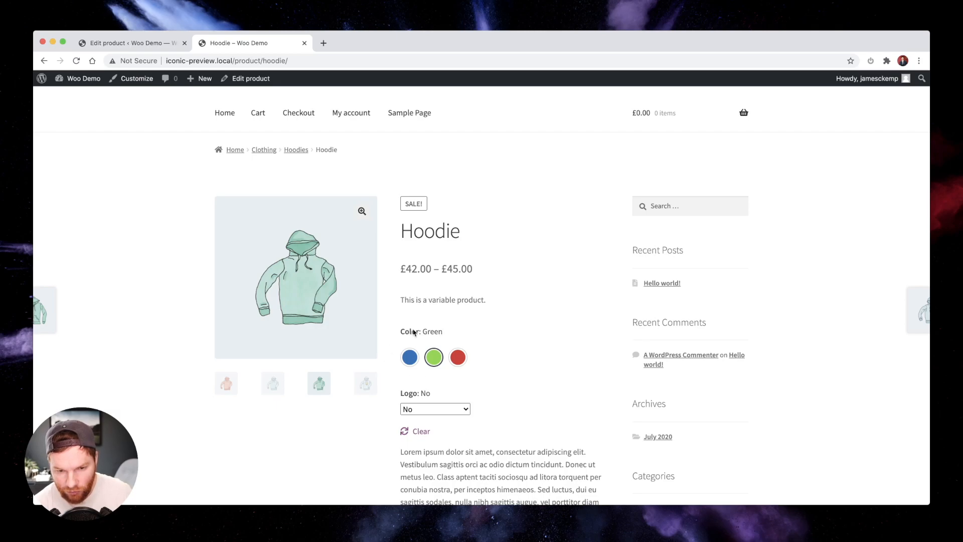
Return to editing the Hoodie product and review the swatch types offered for Product Color in its swatch settings, keeping Default
click(121, 44)
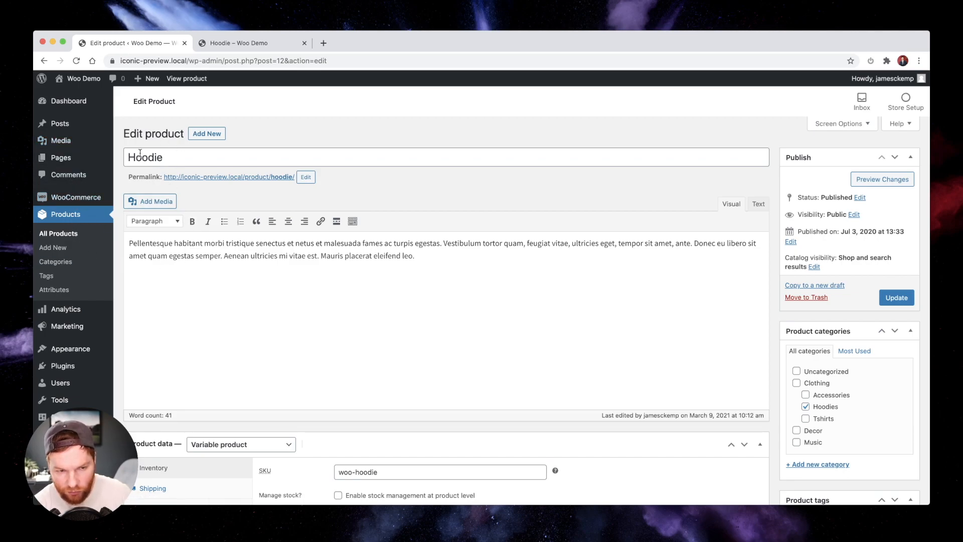
scroll(241, 301, down, 5)
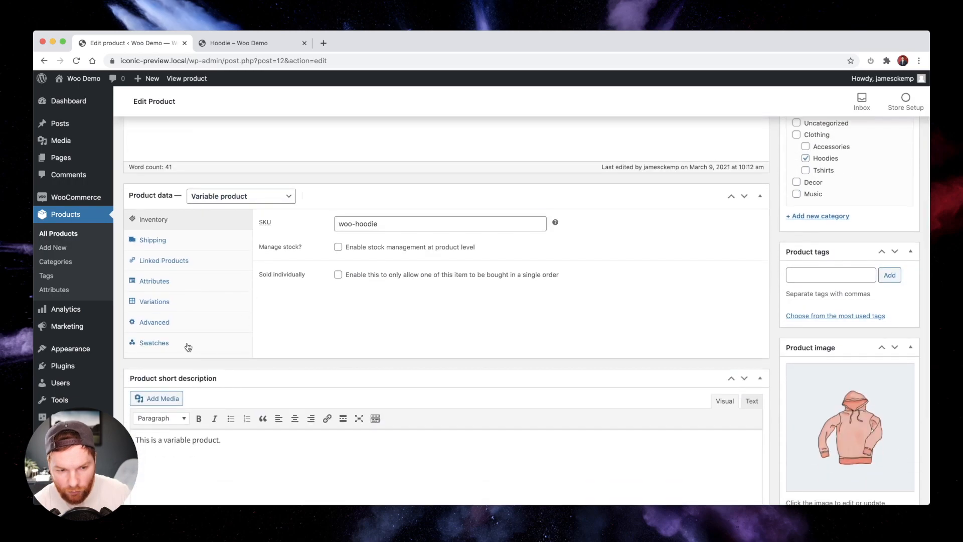
click(157, 342)
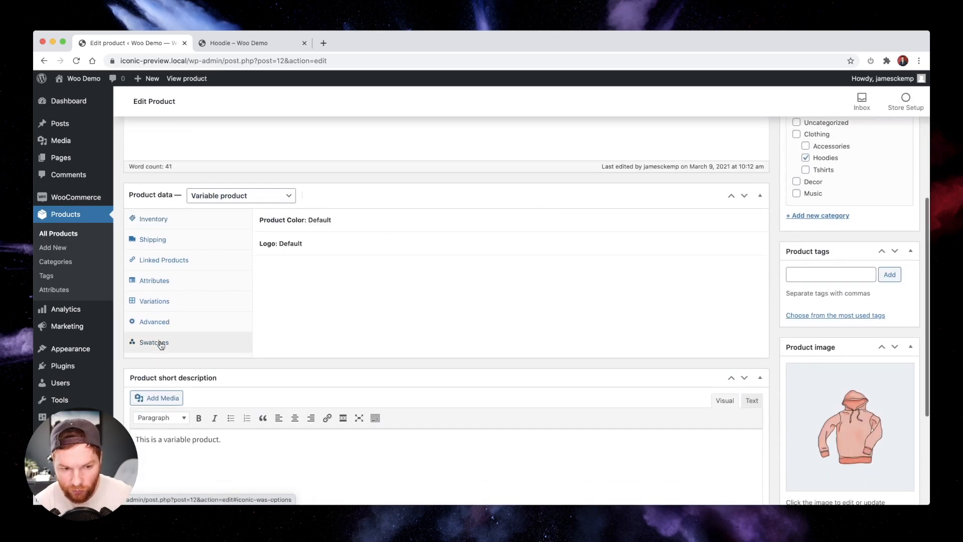
click(317, 224)
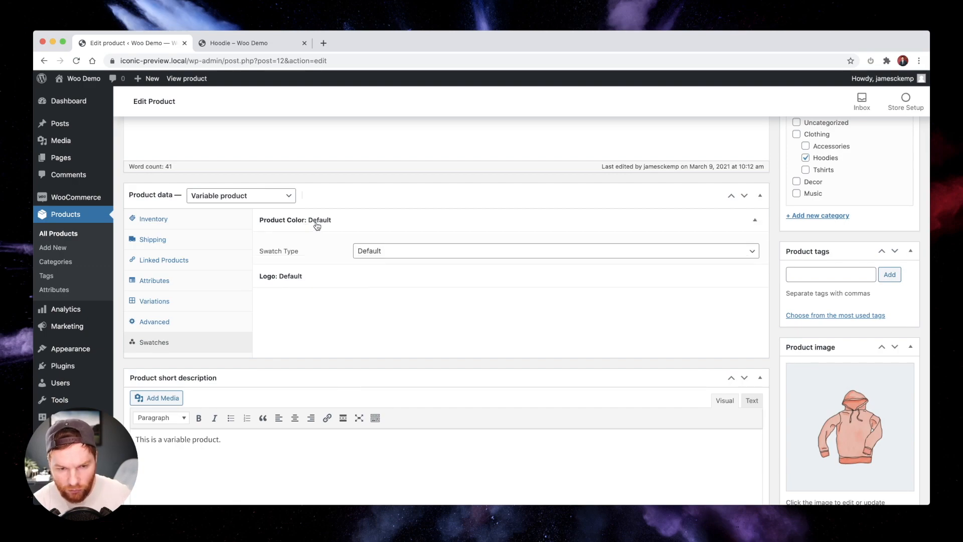
click(392, 246)
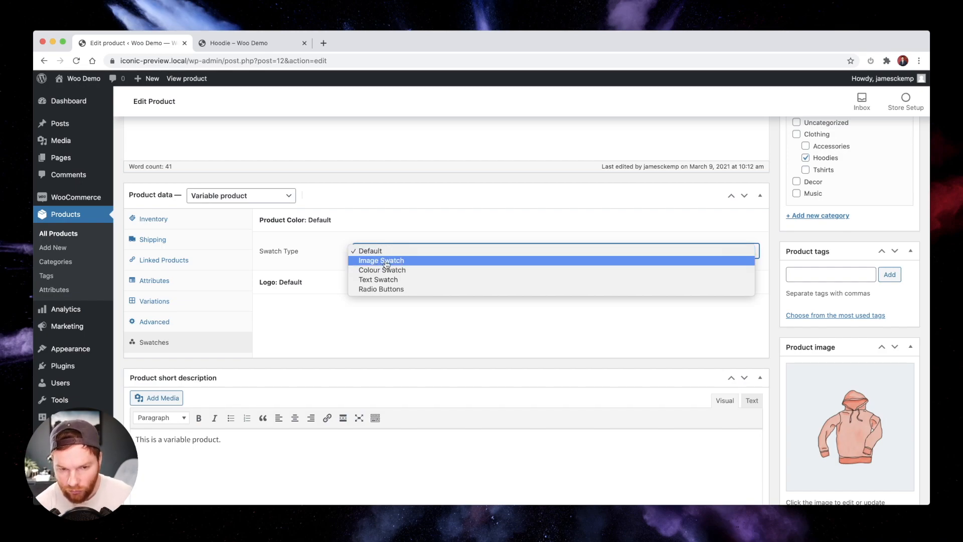
click(319, 300)
Set the Logo attribute's swatch type to Text Swatch with Stacked overflow, and update the Hoodie product
click(315, 285)
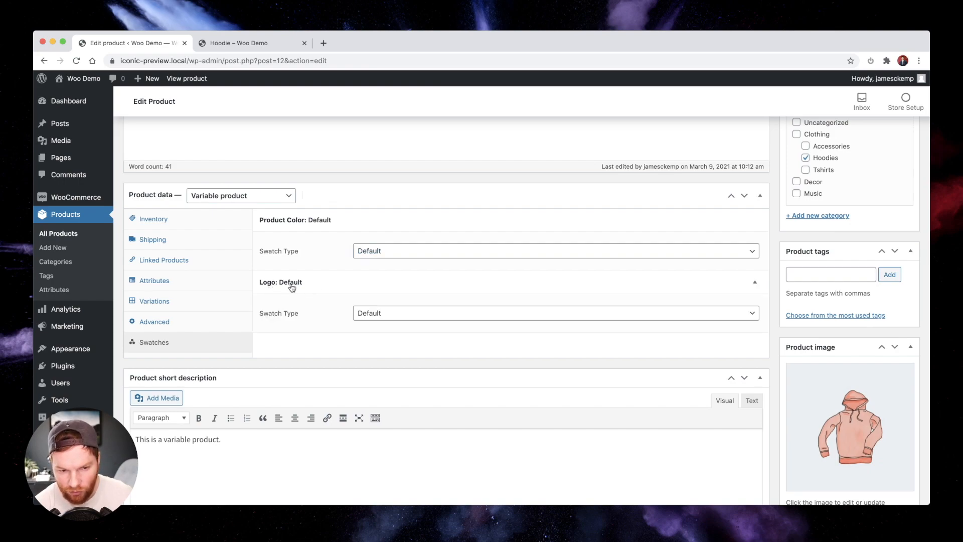
click(389, 313)
click(361, 339)
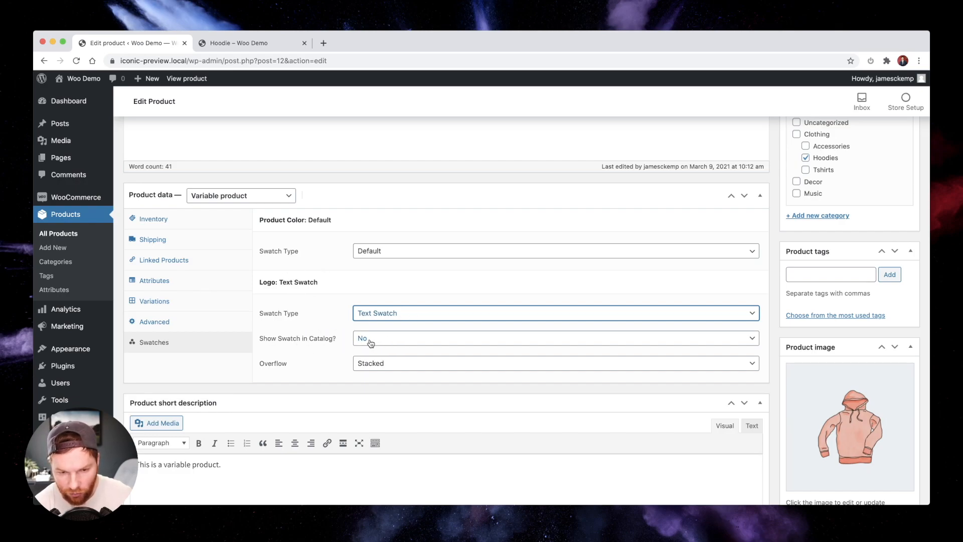
click(372, 364)
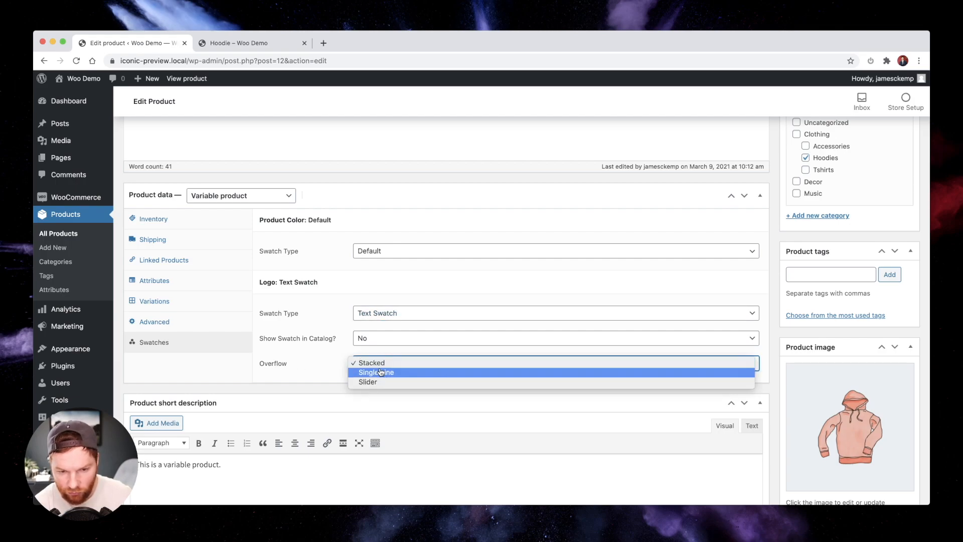
click(296, 377)
scroll(808, 307, up, 3)
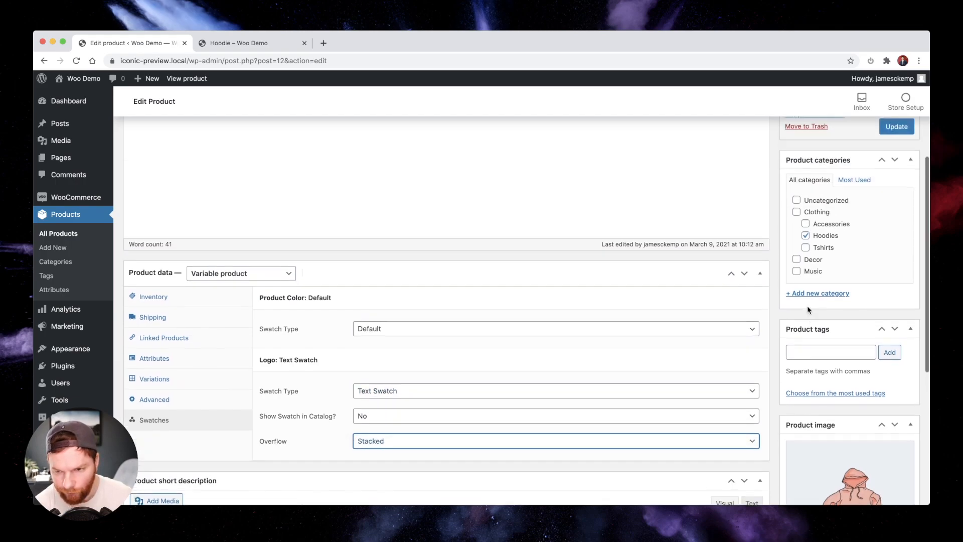
click(892, 223)
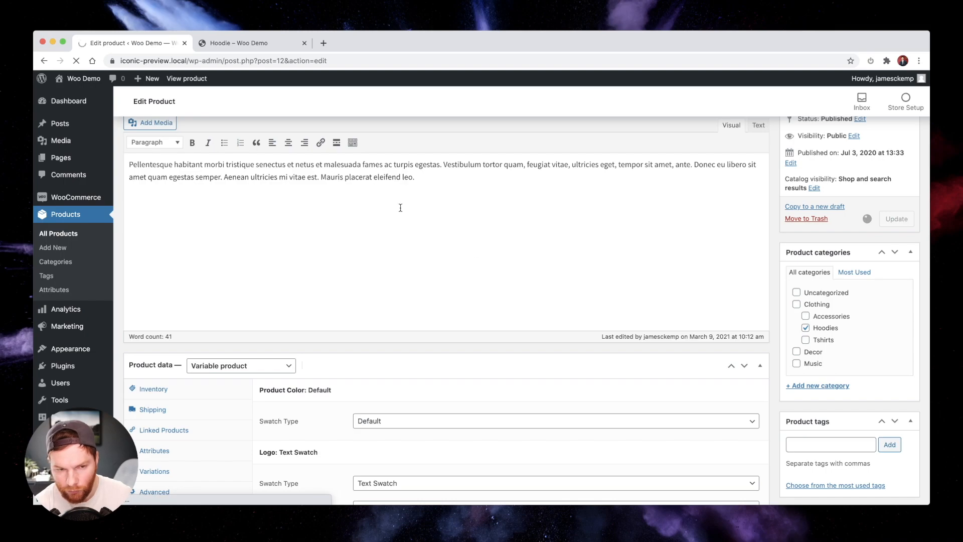
Check the Logo text swatches on the storefront's Hoodie product page
click(238, 44)
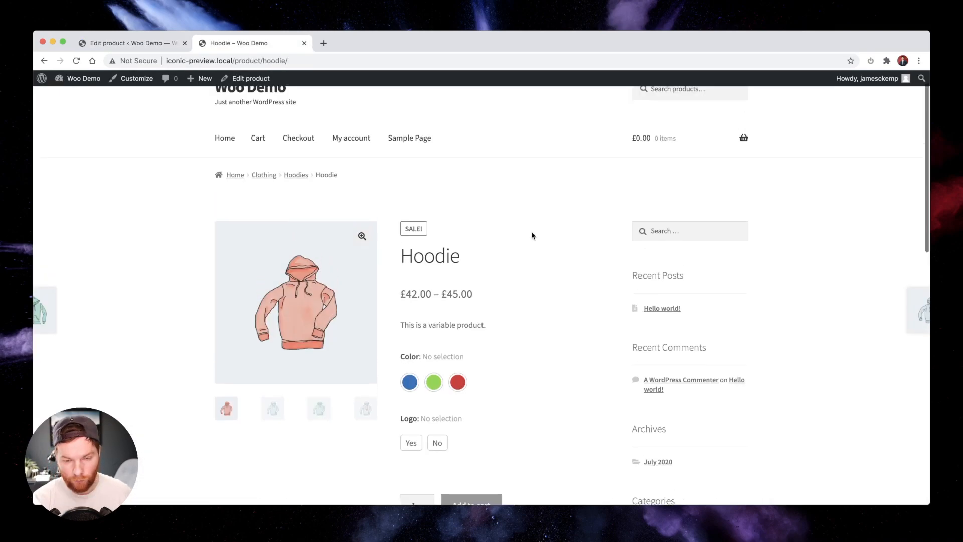
scroll(530, 235, down, 3)
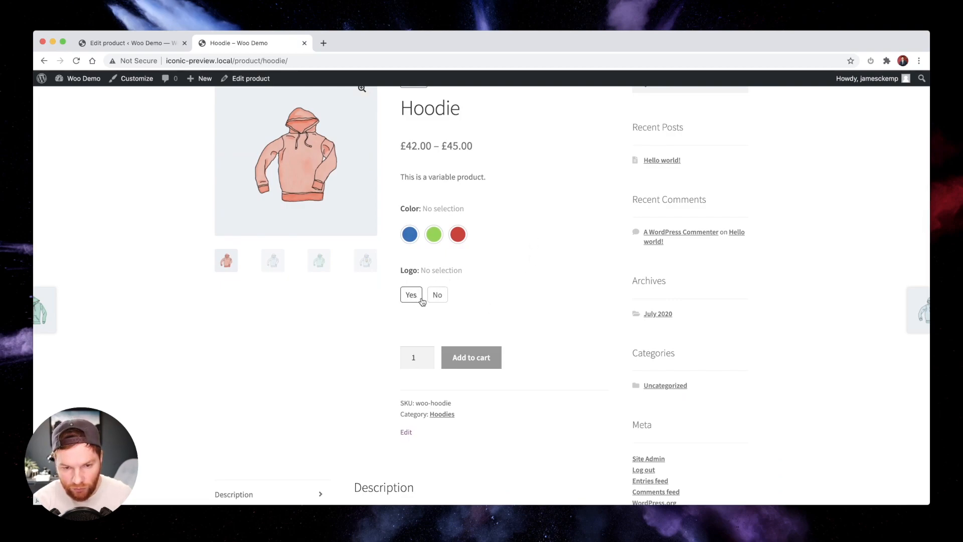
scroll(518, 263, up, 2)
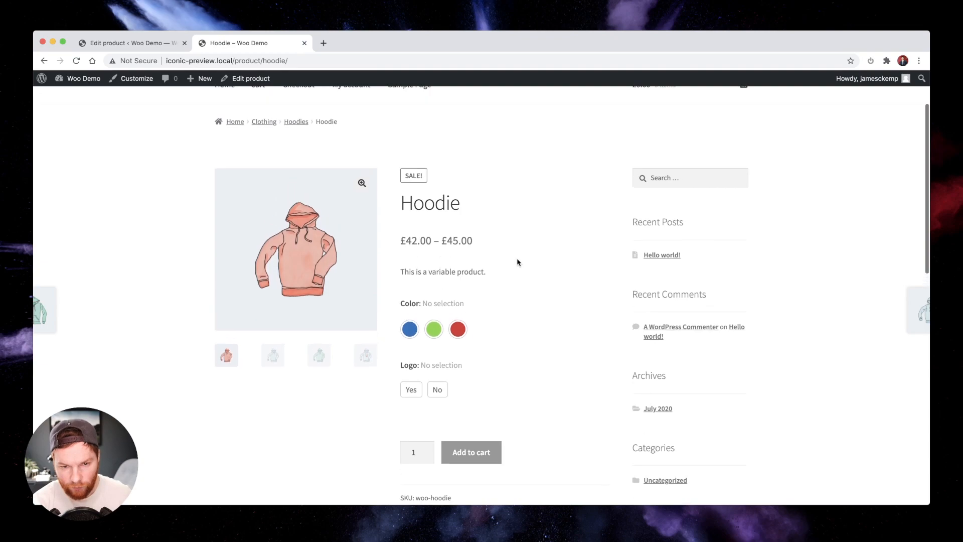
scroll(517, 261, up, 2)
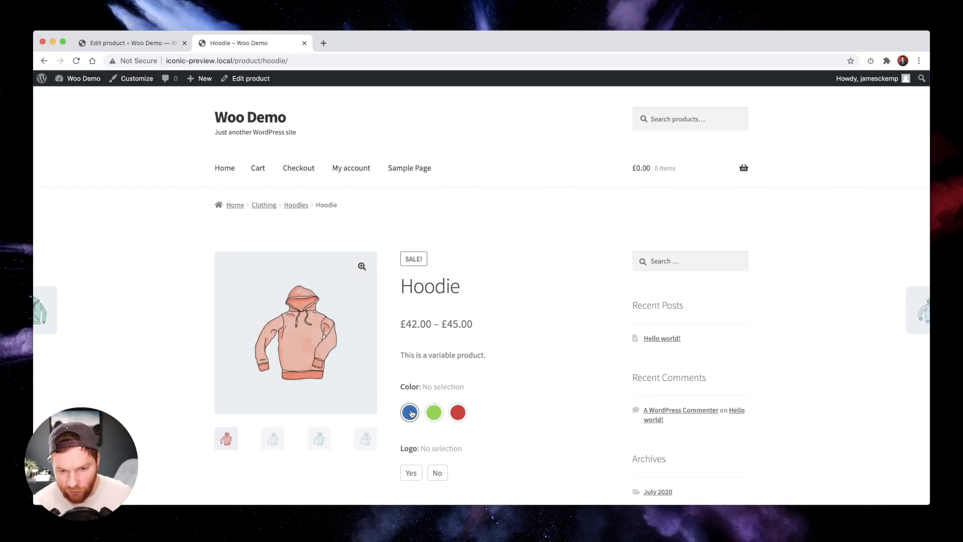
Go to the storefront's shop page and preview the Blue swatch on the Hoodie listing
click(224, 170)
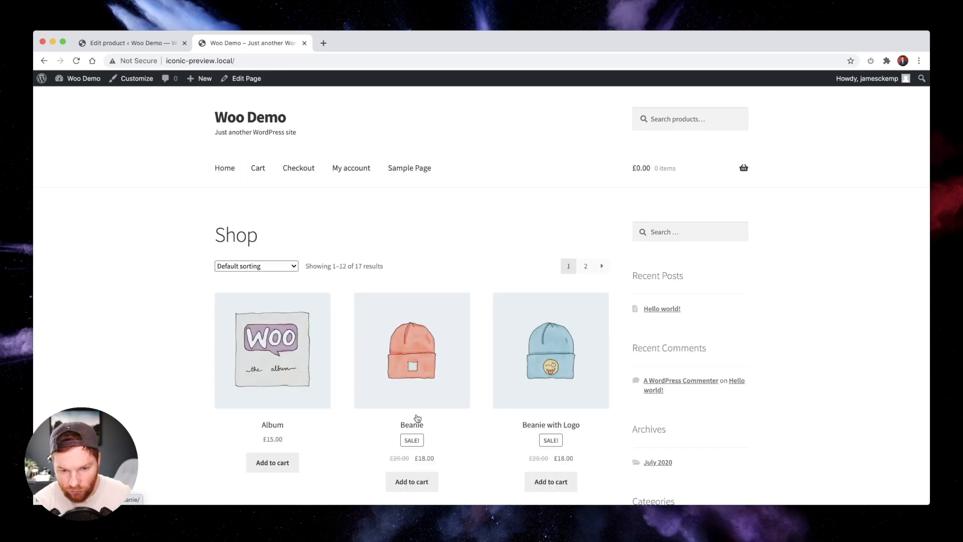
scroll(479, 375, down, 3)
scroll(479, 377, down, 3)
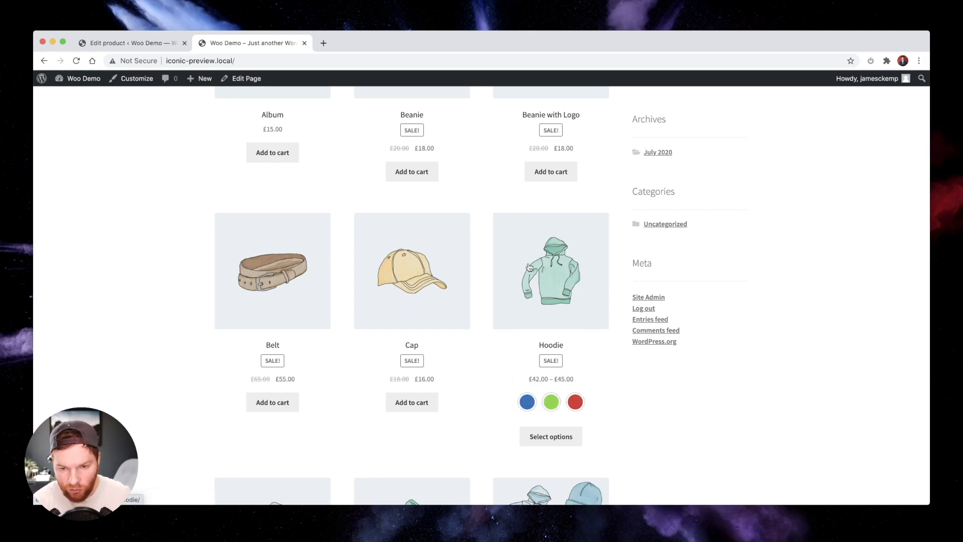
click(531, 405)
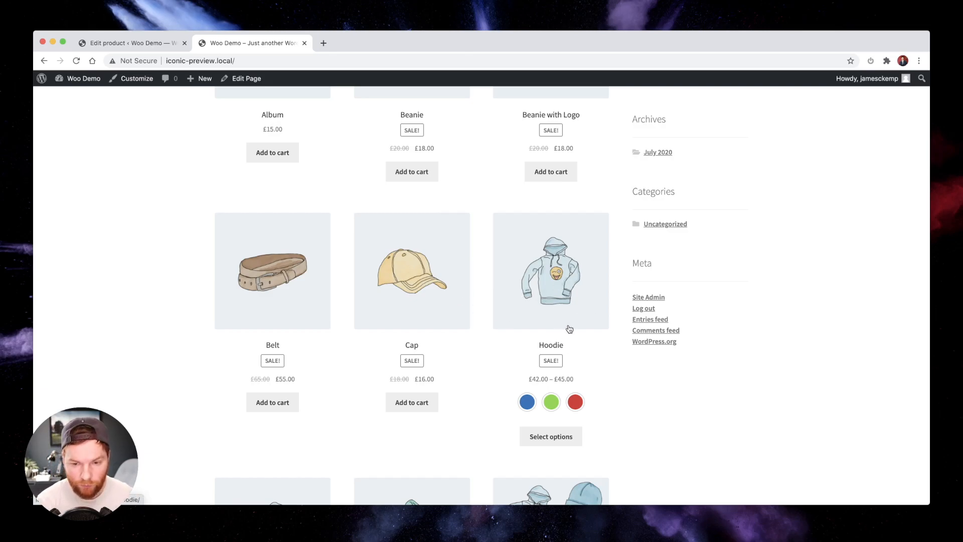
Open the Hoodie product from the shop listing and select its Blue colour swatch
click(560, 290)
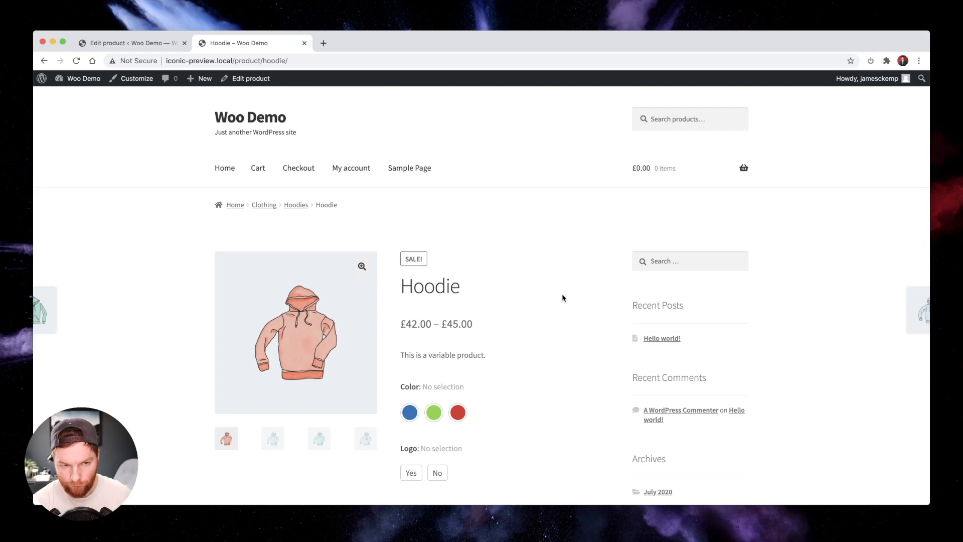
scroll(518, 273, down, 3)
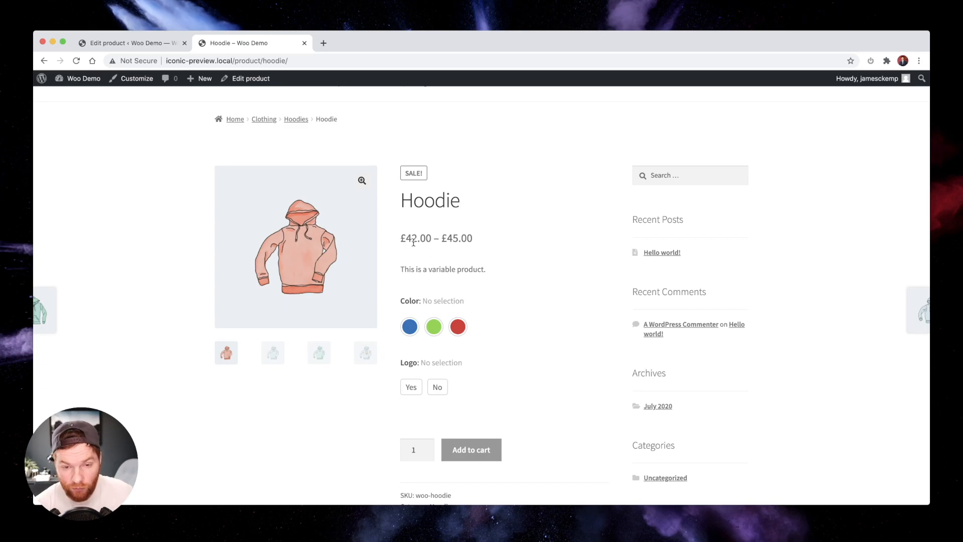
click(407, 327)
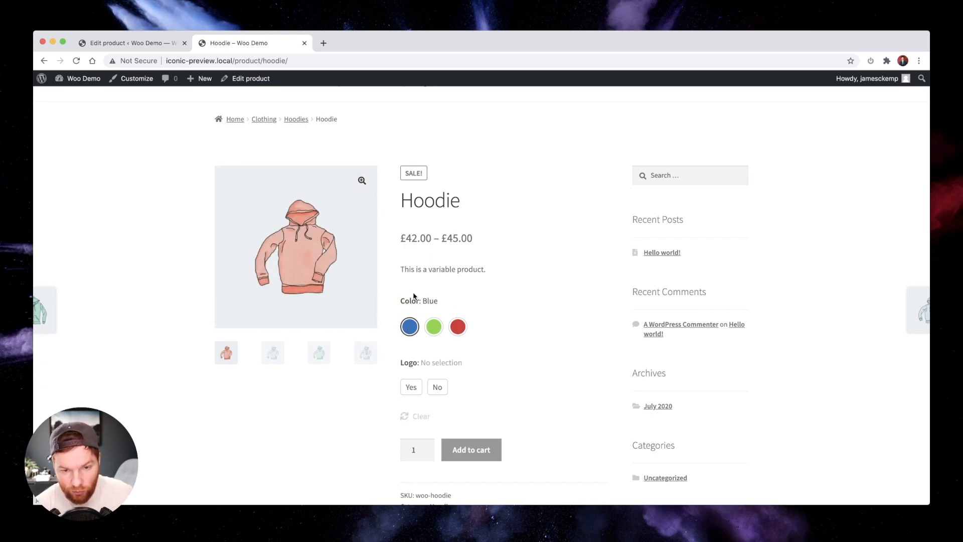
Go back to editing the Hoodie product and inspect the details of its Blue variation with Logo set to Yes
click(131, 44)
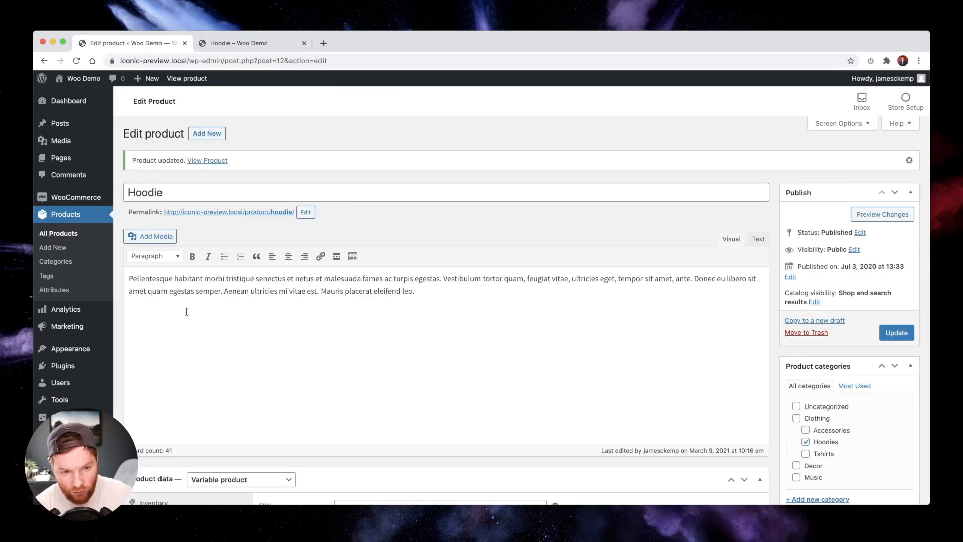
scroll(205, 345, down, 5)
click(166, 330)
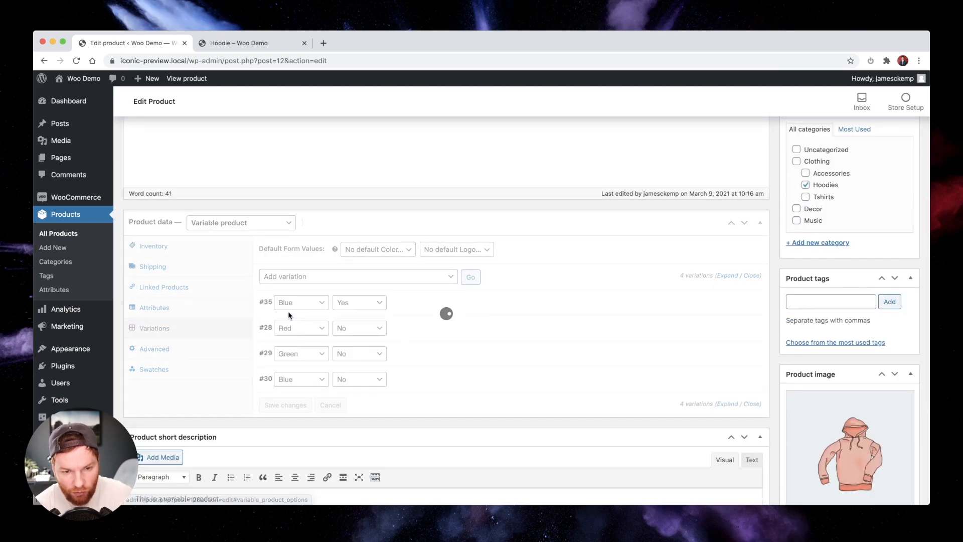
click(418, 301)
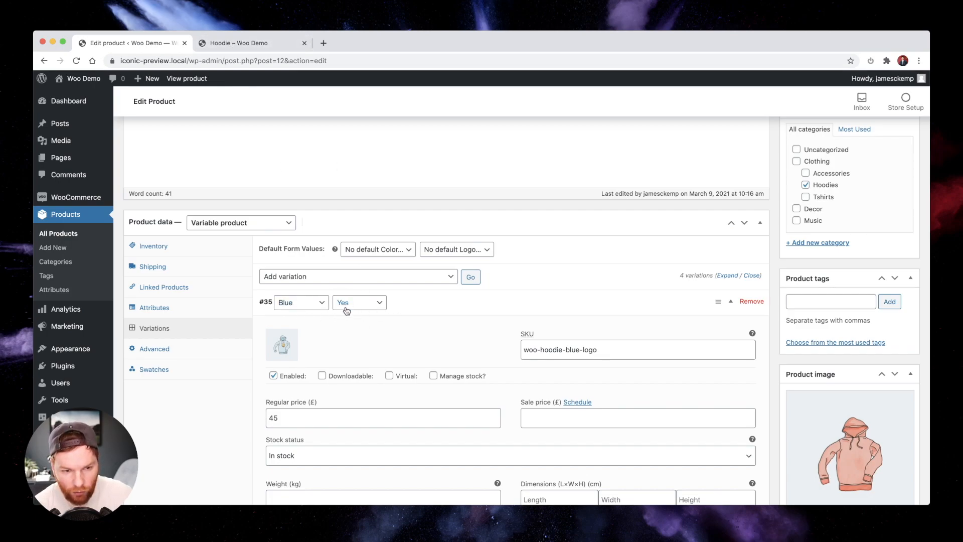
Set a £15 fee for the Logo attribute's Yes value in the Hoodie's attributes, and save the attributes
click(184, 307)
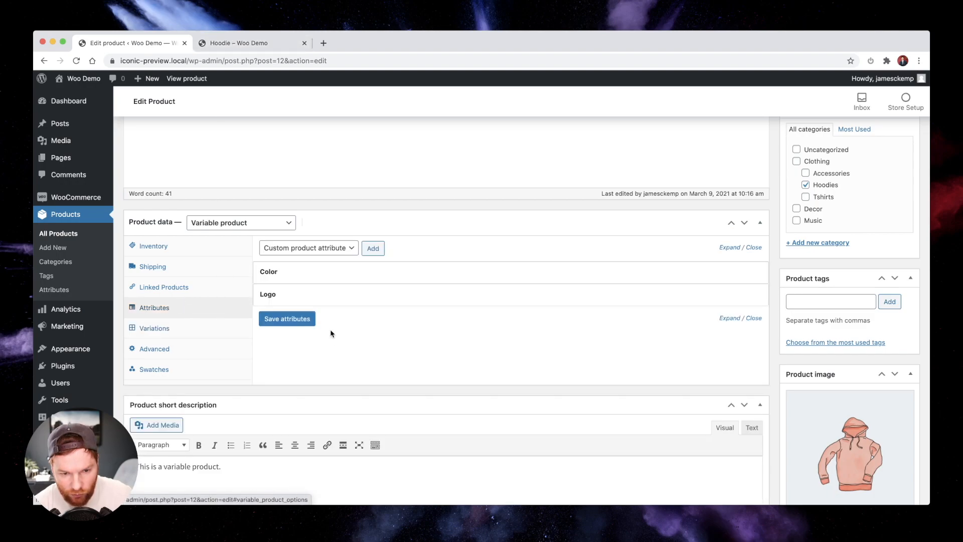
click(309, 298)
scroll(323, 362, down, 2)
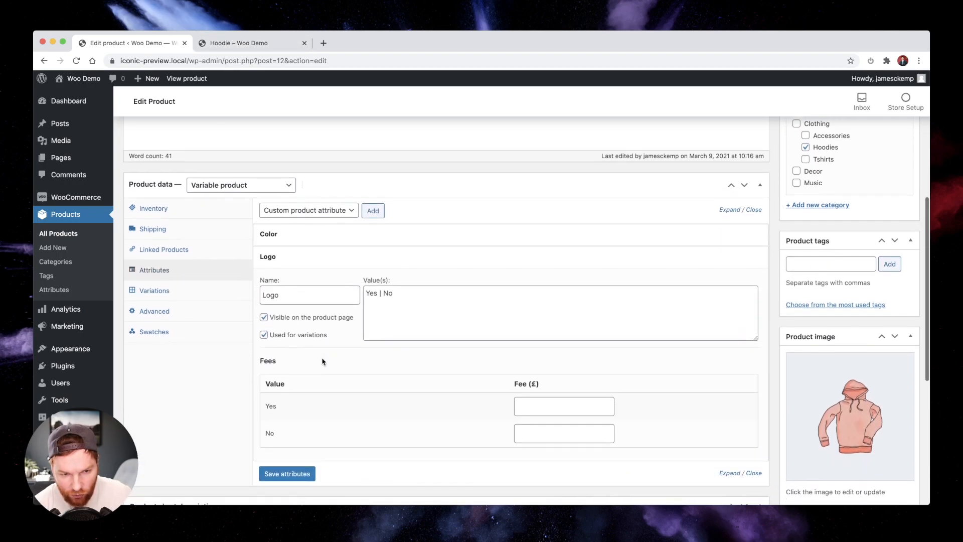
click(560, 387)
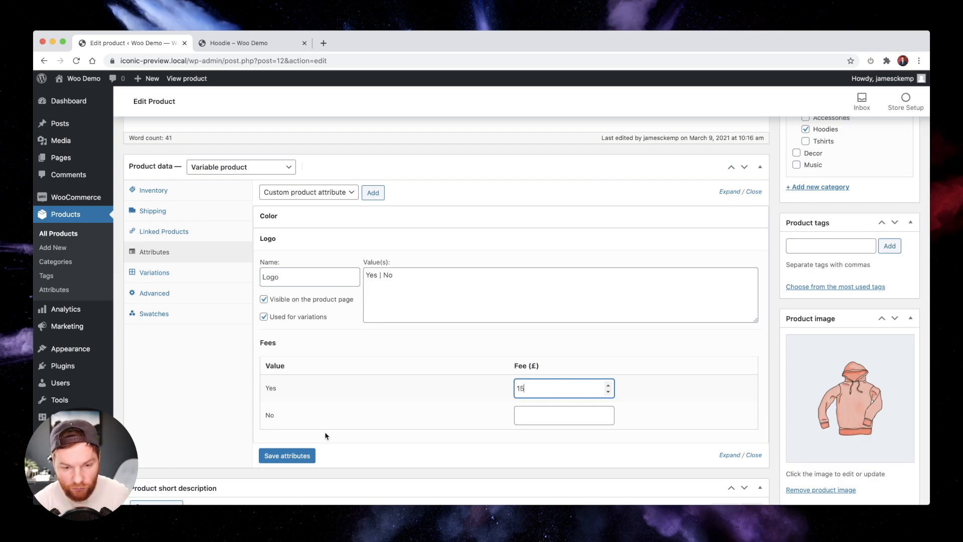
click(281, 455)
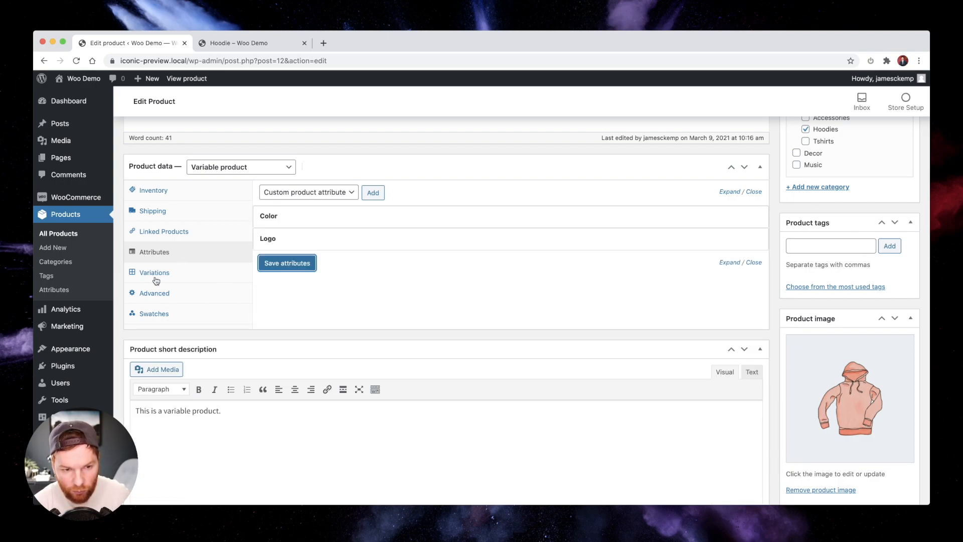
Reload the Hoodie's storefront page, choose Blue with Logo set to Yes (+£15.00), and check the variation's price
click(236, 45)
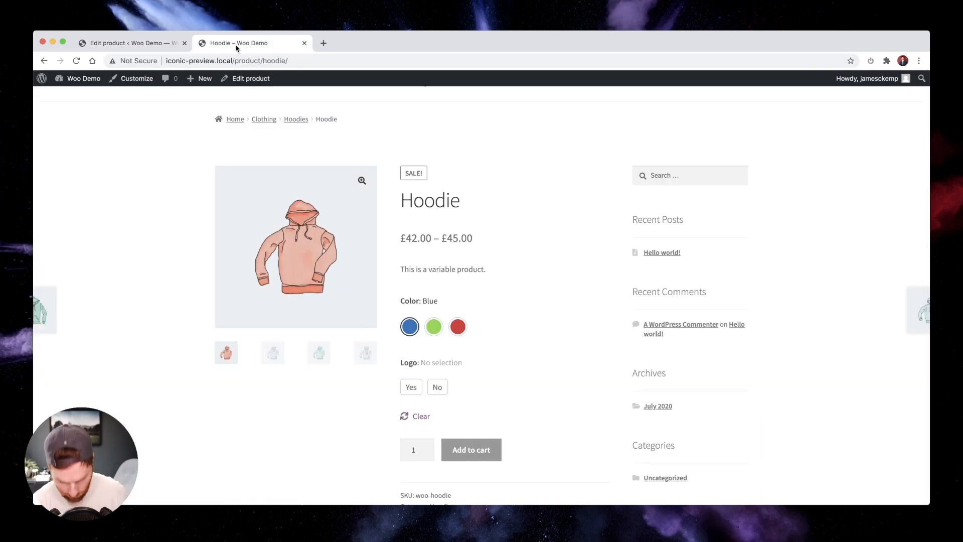
key(super+r)
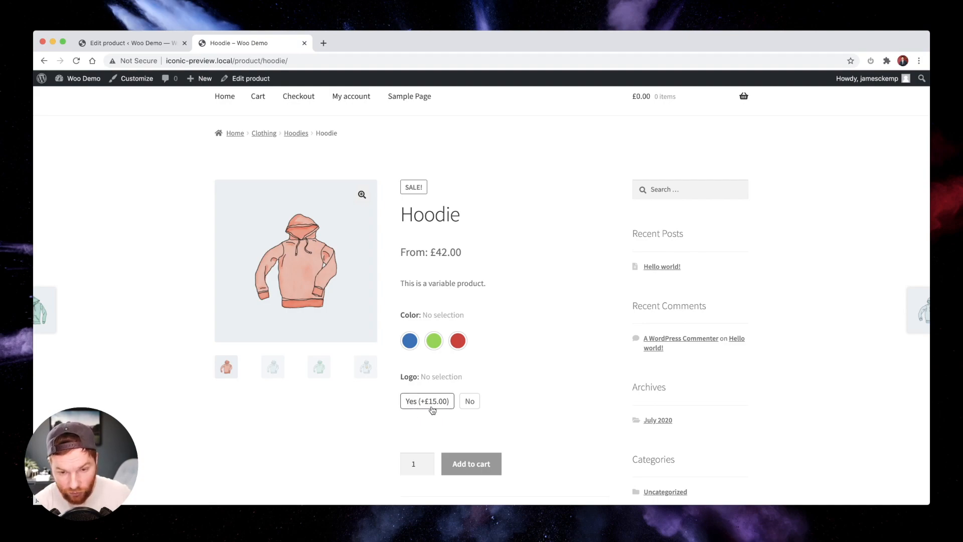
click(409, 340)
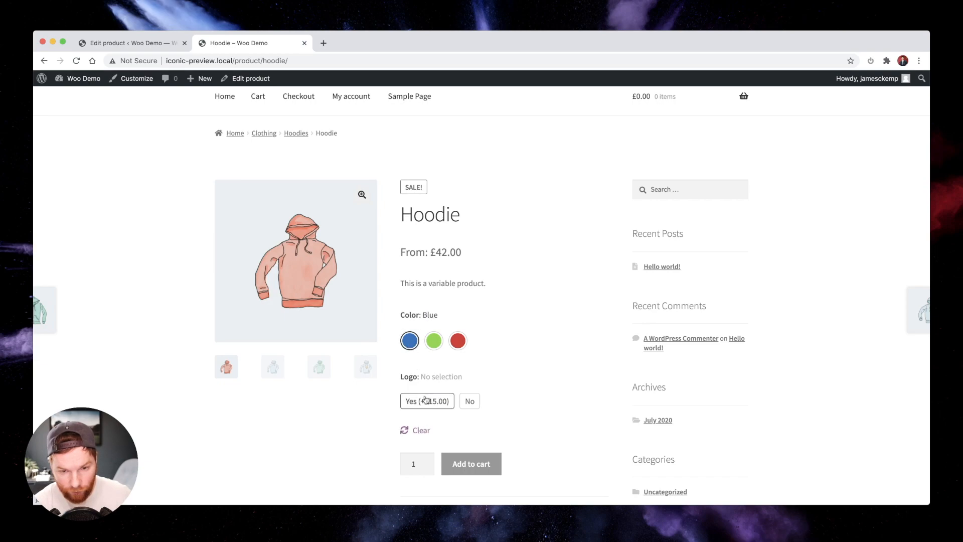
click(424, 403)
scroll(498, 394, down, 4)
mouse_move(394, 402)
mouse_down()
mouse_move(437, 403)
mouse_move(402, 402)
mouse_up()
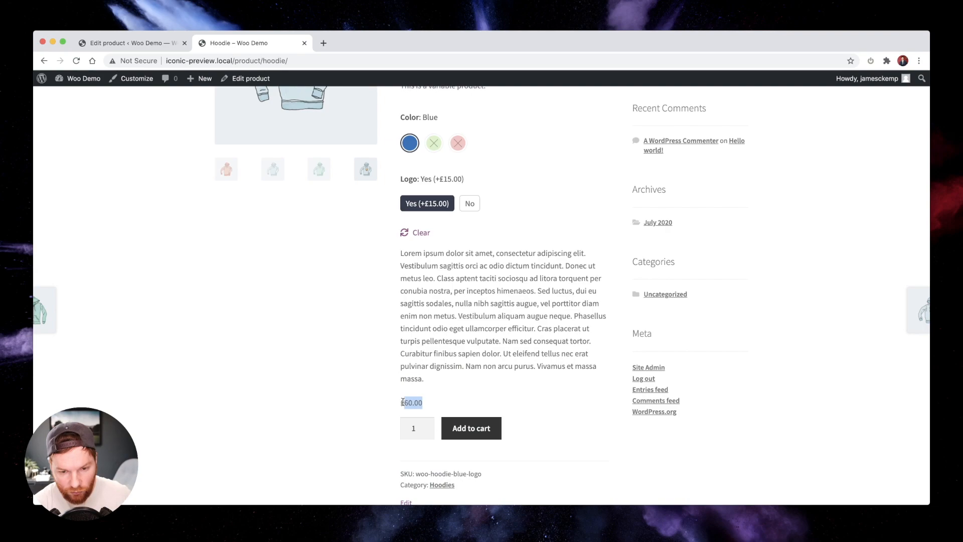
click(453, 401)
scroll(453, 401, up, 3)
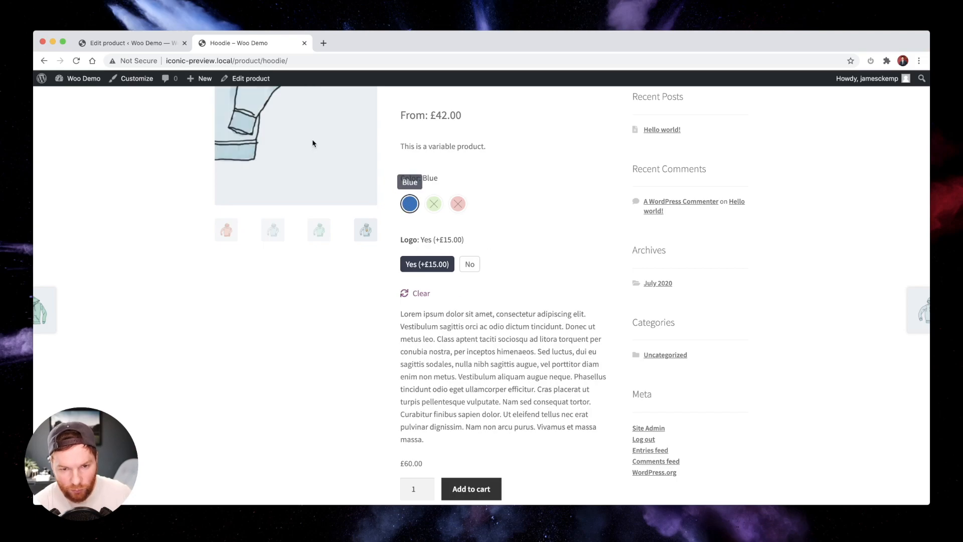
Go back to editing the Hoodie product and review its list of variations and its Logo and Color attributes
click(120, 45)
click(198, 277)
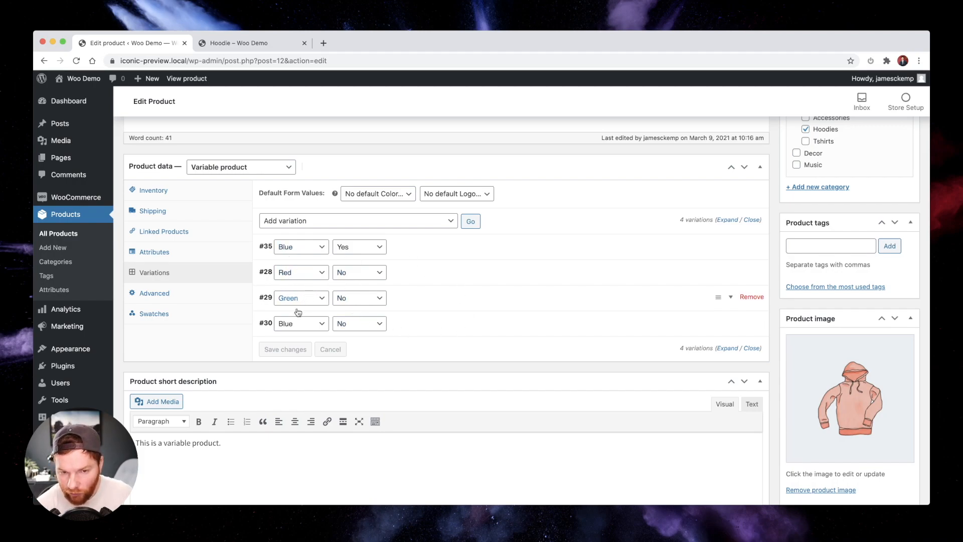
click(168, 258)
click(292, 243)
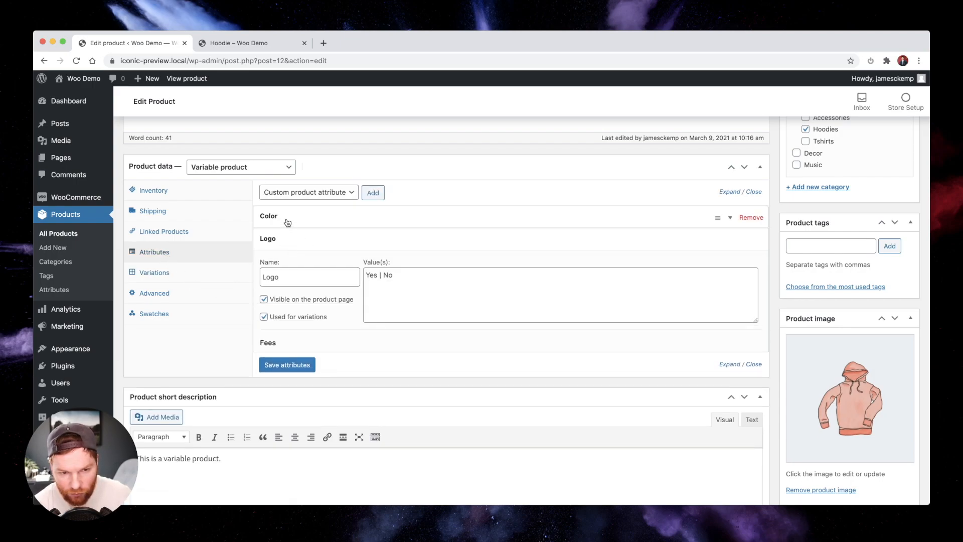
click(287, 219)
click(169, 271)
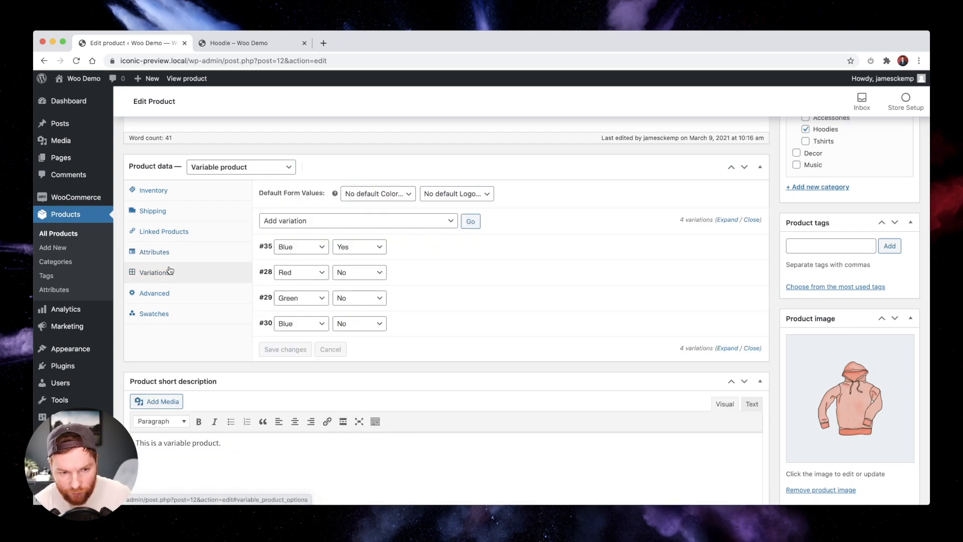
In the WooCommerce Attribute Swatches style settings, set Enable Accordion to Yes and save the changes
click(64, 197)
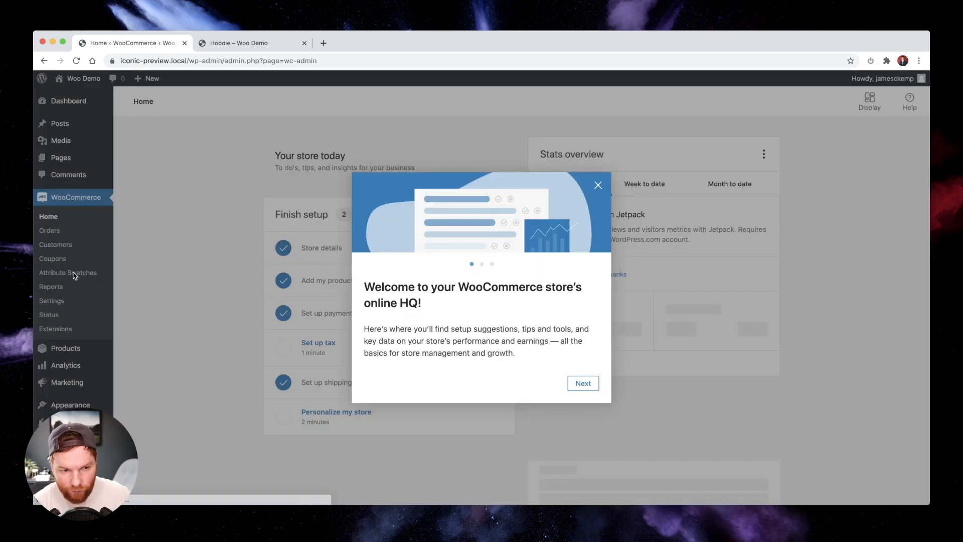
click(70, 277)
click(69, 276)
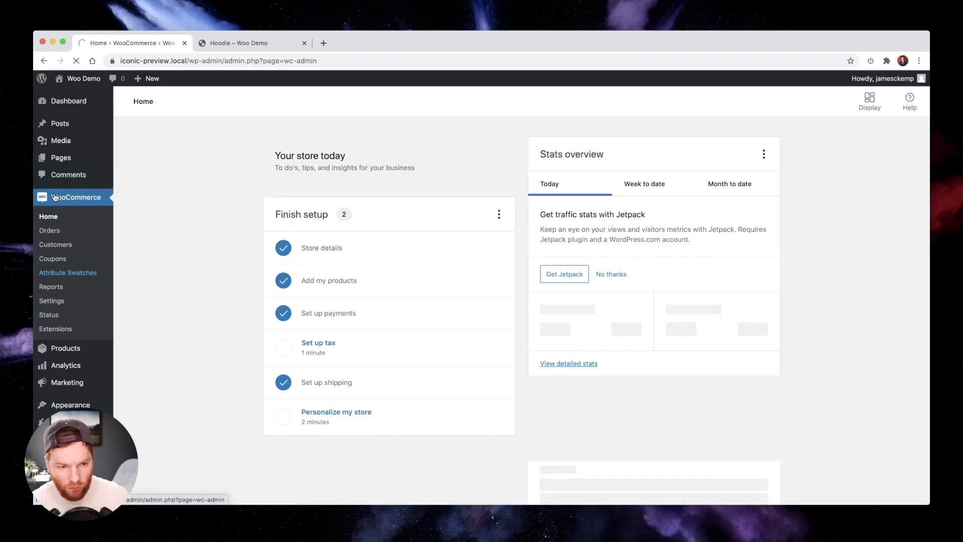
scroll(234, 351, down, 3)
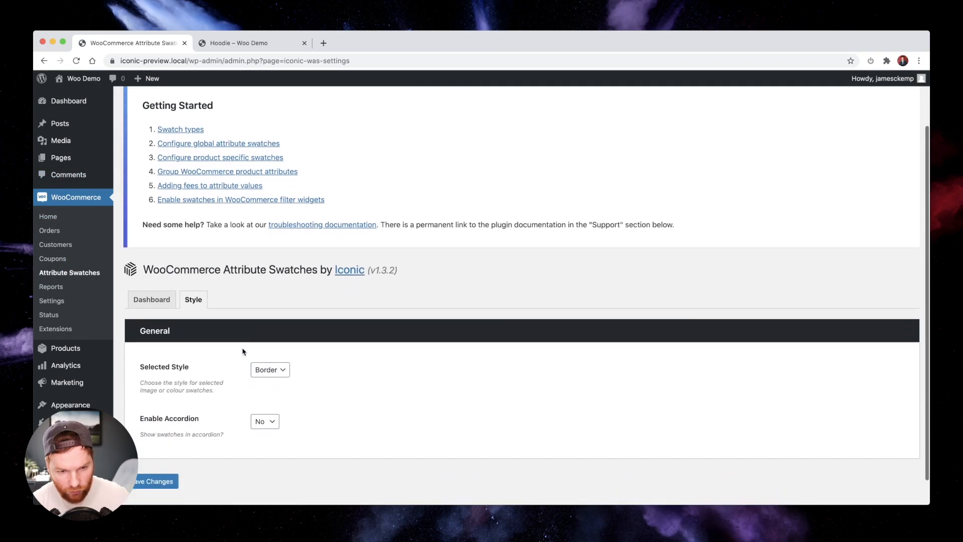
scroll(253, 309, down, 1)
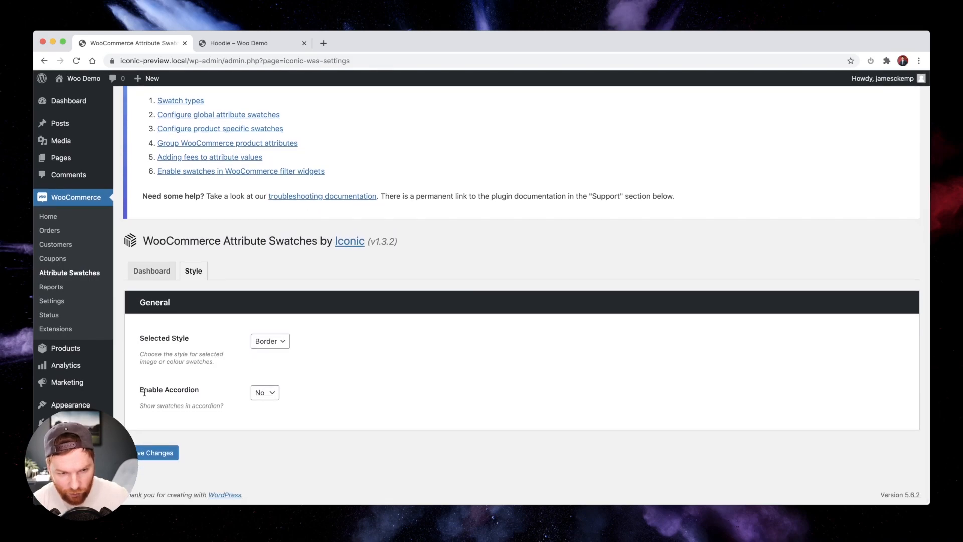
click(265, 396)
click(262, 405)
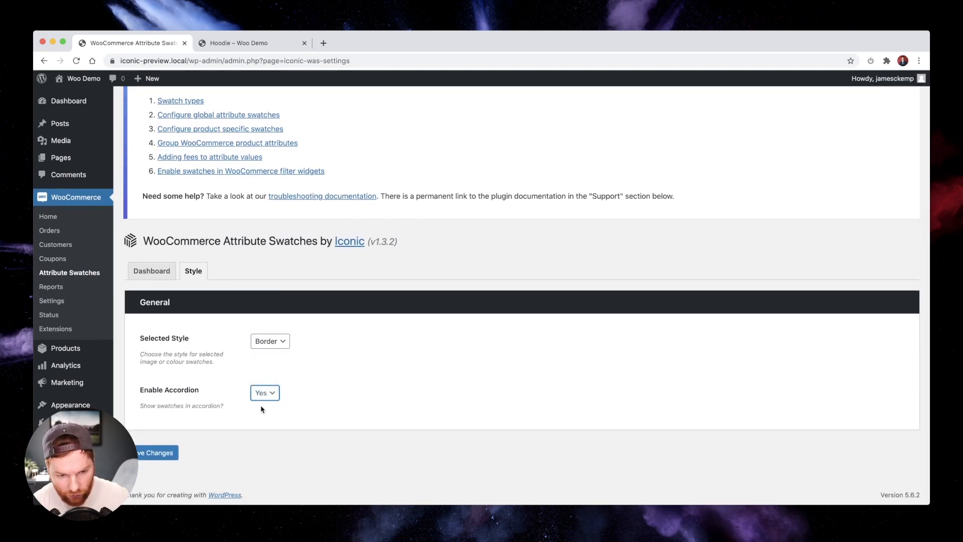
click(163, 454)
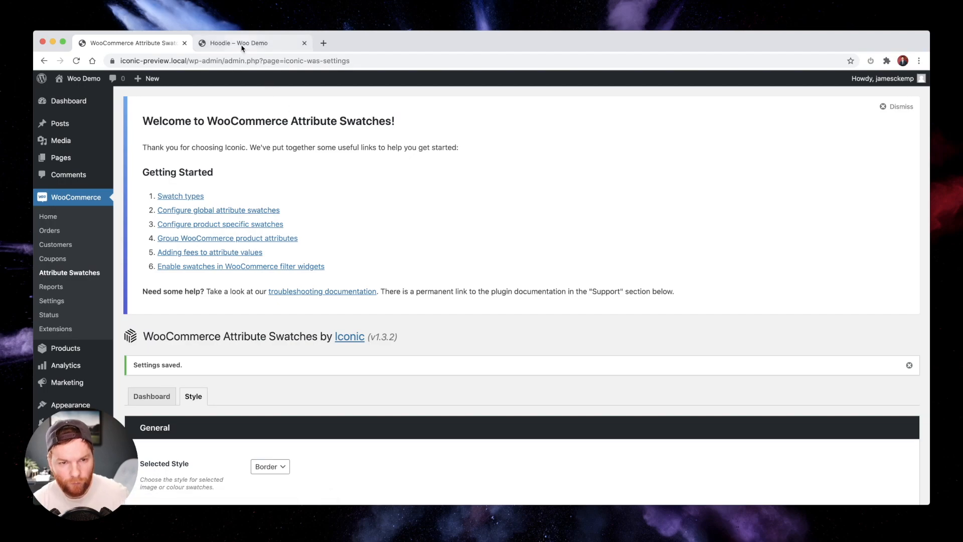
Reload the Hoodie's storefront page, expand the Color and Logo accordions, and choose Blue with Logo set to No
click(242, 45)
key(super+r)
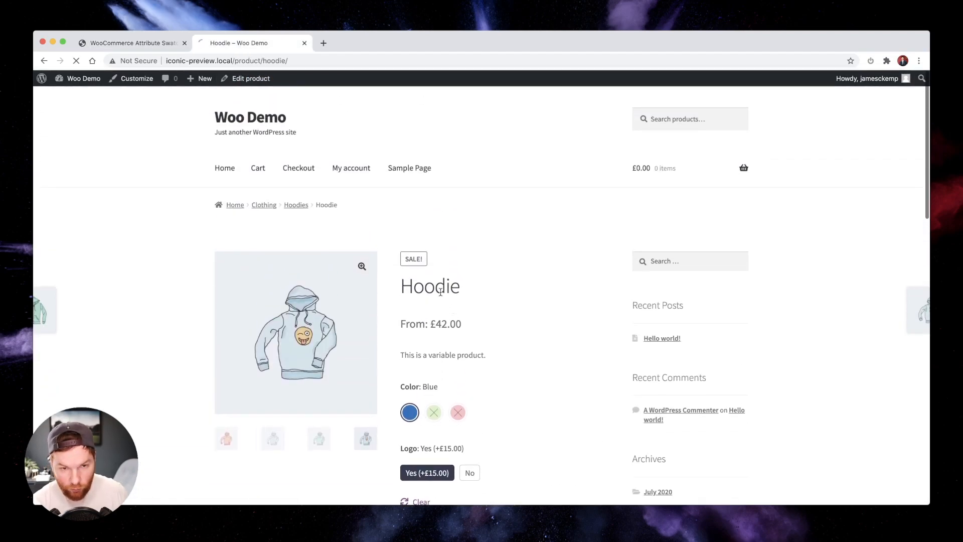
scroll(515, 345, down, 2)
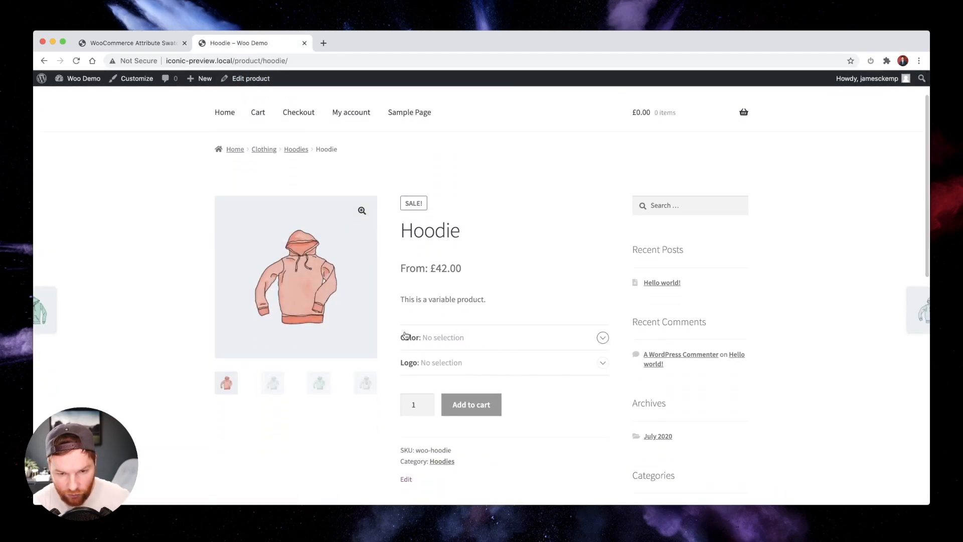
click(455, 344)
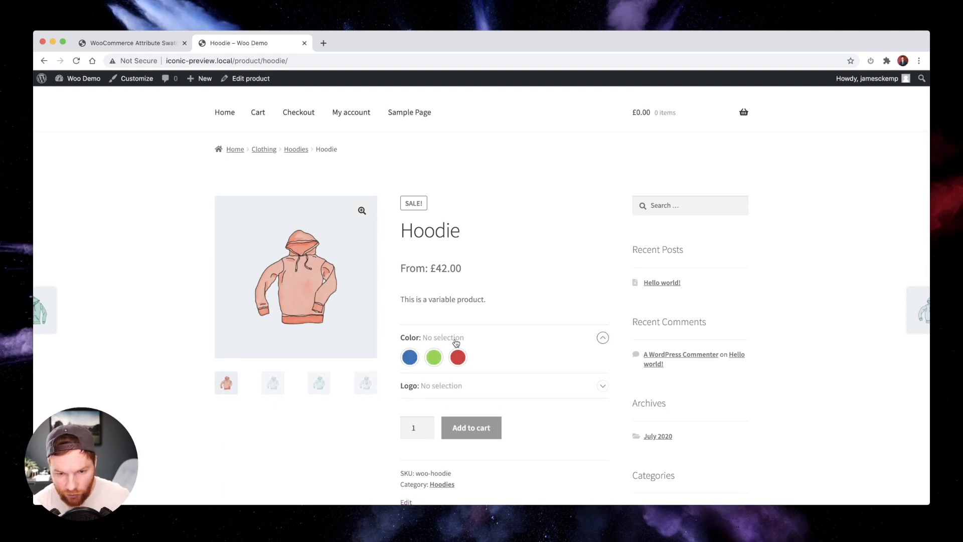
click(409, 356)
click(443, 385)
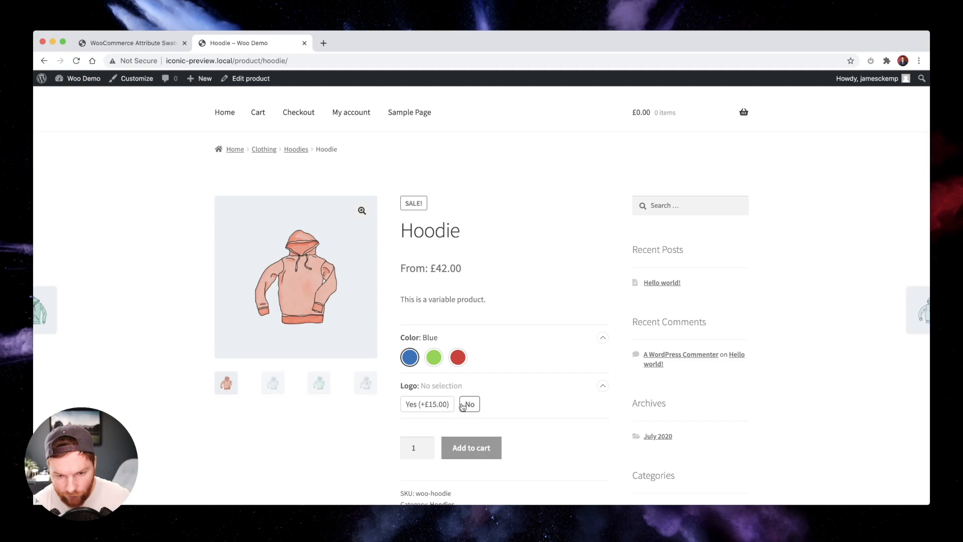
click(461, 405)
scroll(504, 372, down, 3)
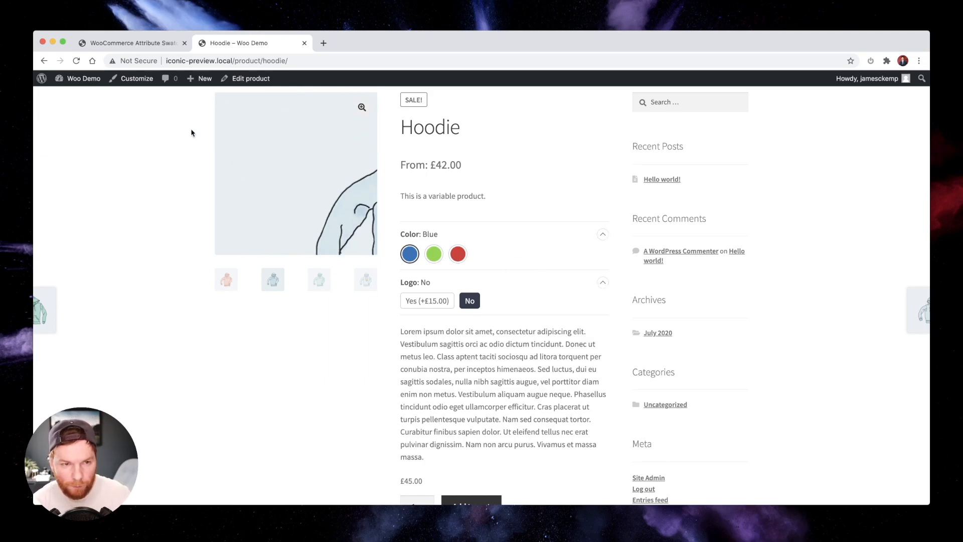
click(76, 60)
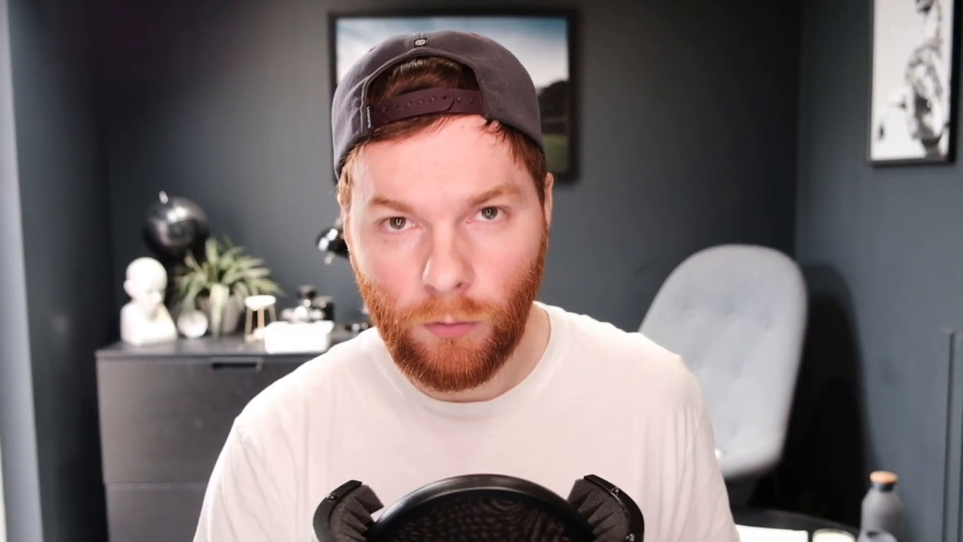